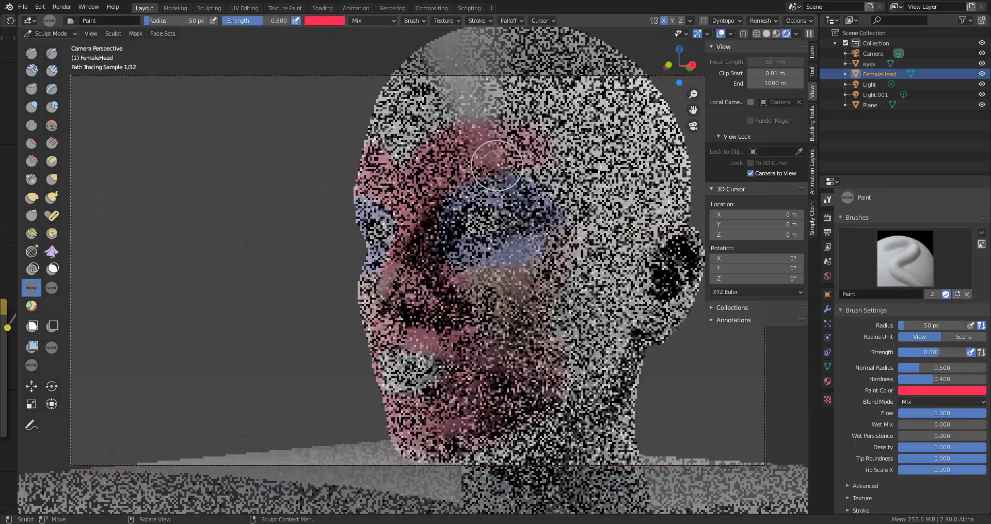
- Paint green across the forehead and down the temple beside the eye, around the red and blue areas
scroll(387, 227, "down", 1)
left_click_drag(387, 228, 444, 169)
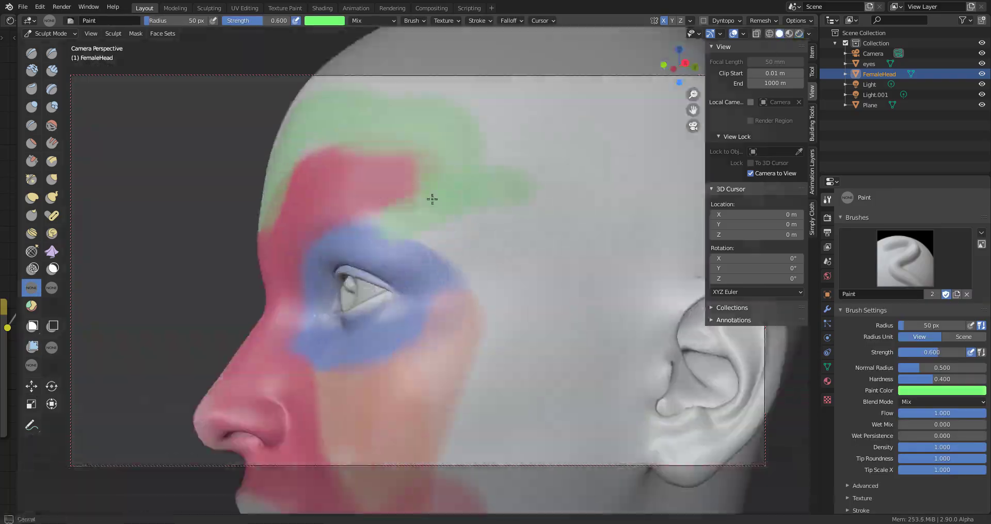
mouse_move(430, 198)
left_mouse_down()
mouse_move(465, 198)
mouse_move(525, 282)
left_mouse_up()
scroll(524, 282, "down", 3)
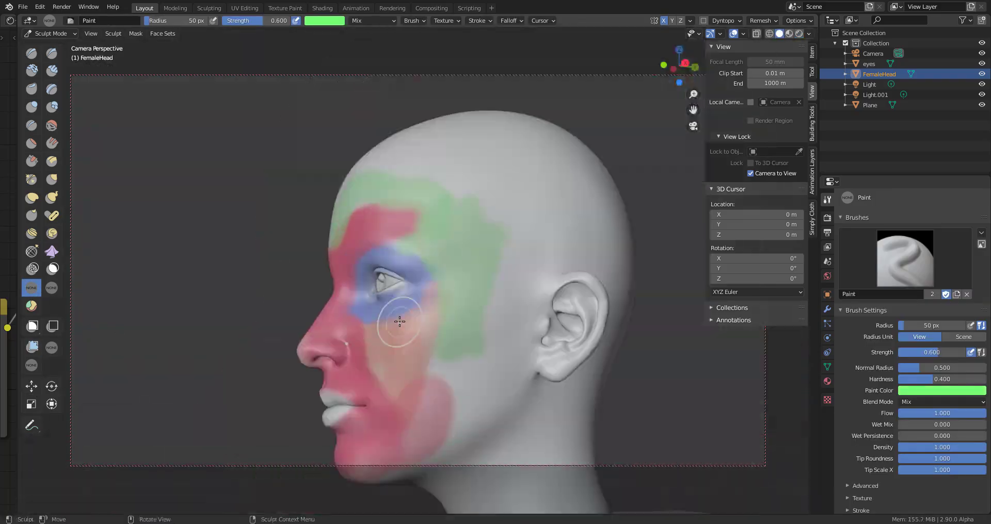
- Choose the Smear brush for the painted head and display the viewport in rendered shading
middle_click_drag(491, 334, 456, 352)
left_click(51, 288)
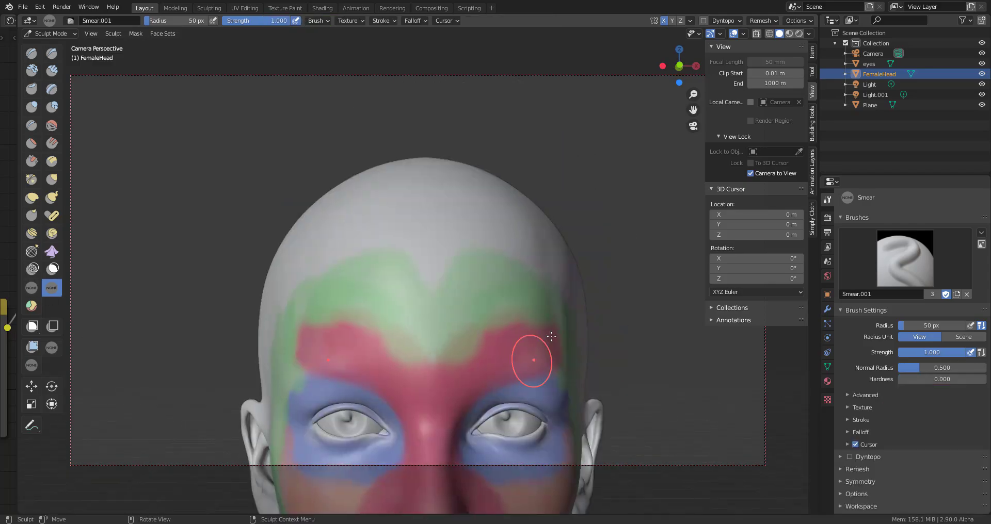
middle_click_drag(530, 354, 633, 195)
left_click(798, 33)
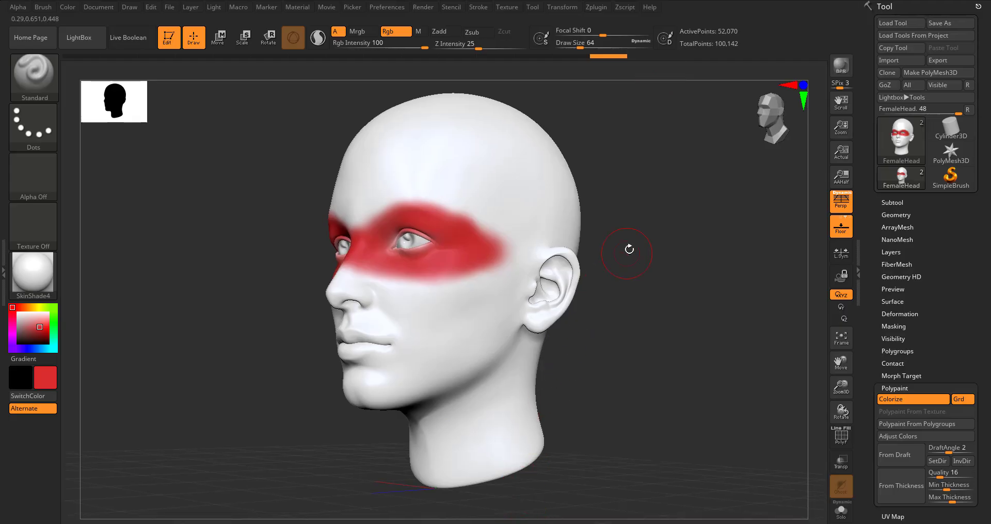
- In ZBrush, fill the whole FemaleHead object with white and the SkinShade4 material, using Mrgb mode
mouse_move(642, 268)
left_mouse_down()
mouse_move(686, 287)
mouse_move(655, 279)
left_mouse_up()
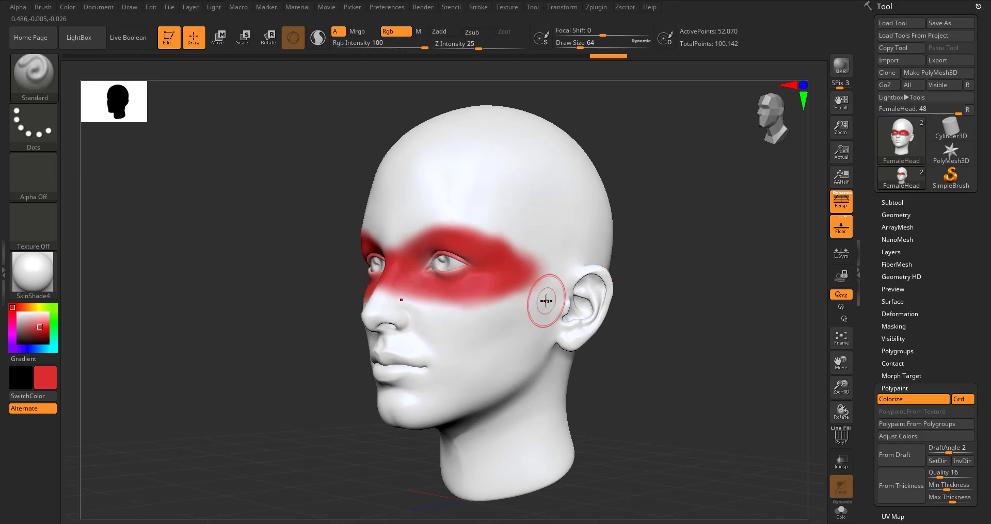
left_click(37, 277)
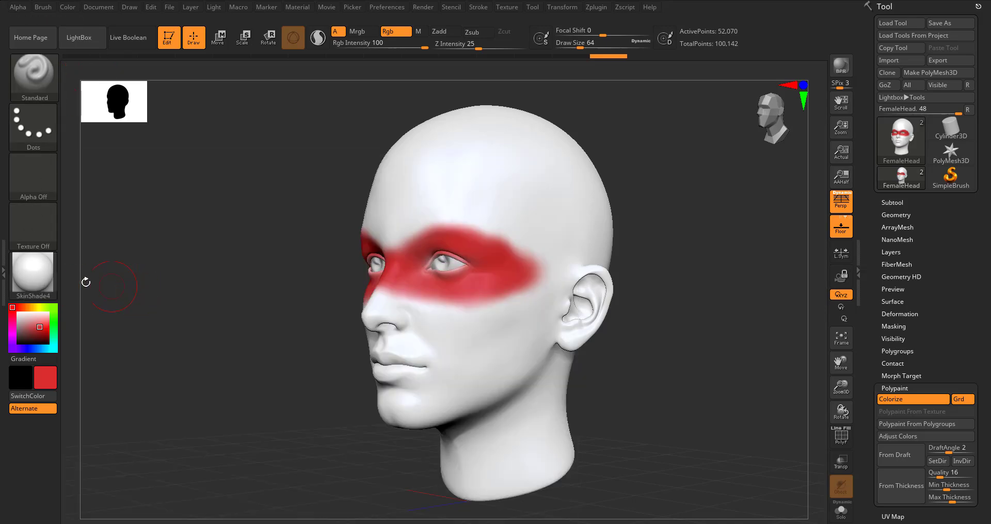
left_click(34, 275)
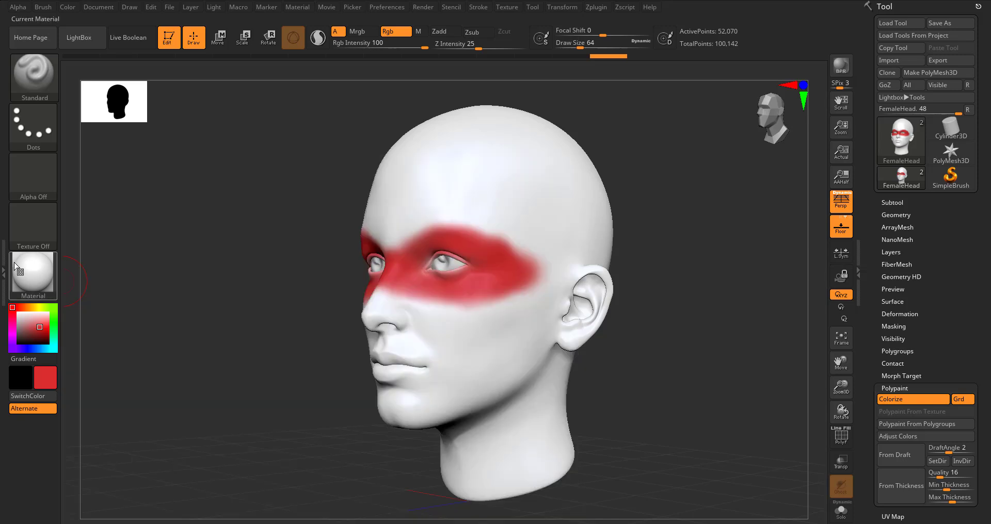
left_click(368, 33)
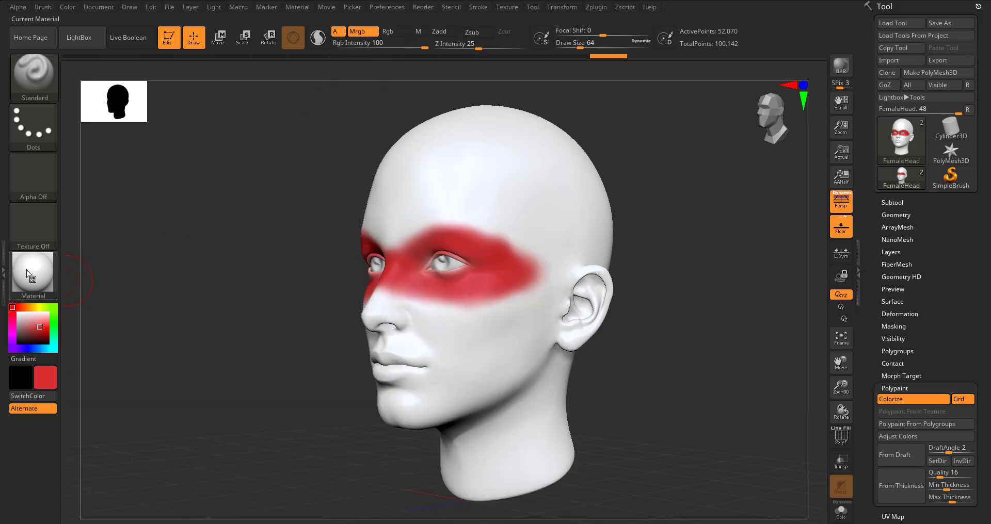
mouse_move(36, 326)
left_click(14, 311)
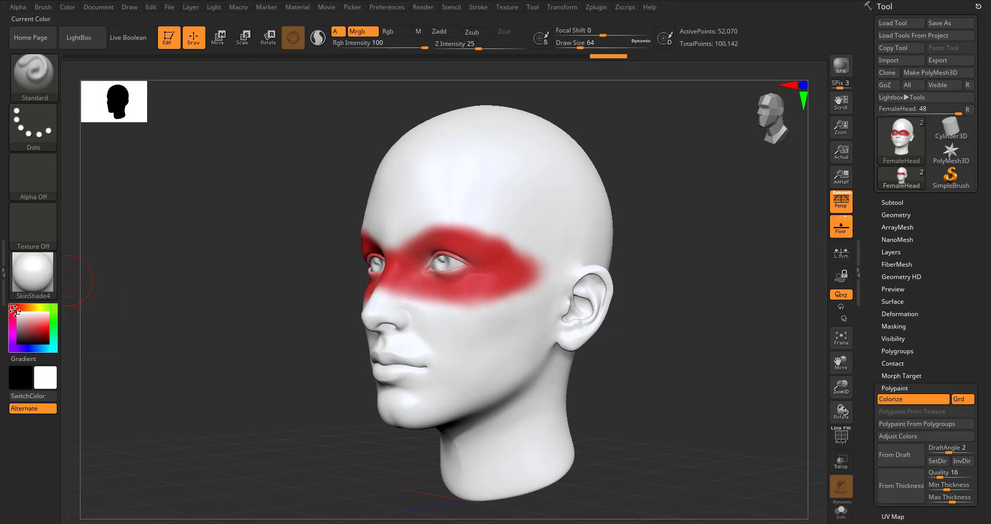
left_click(70, 9)
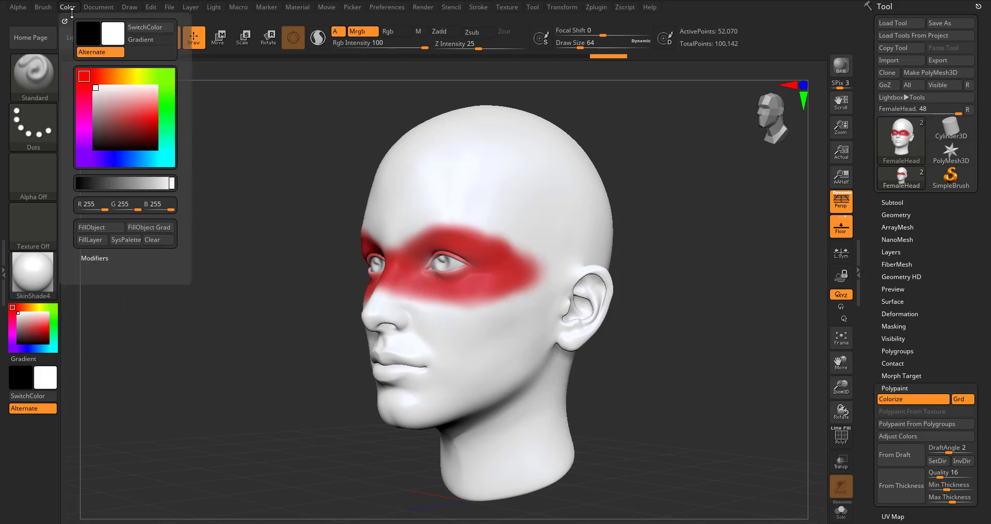
left_click(92, 227)
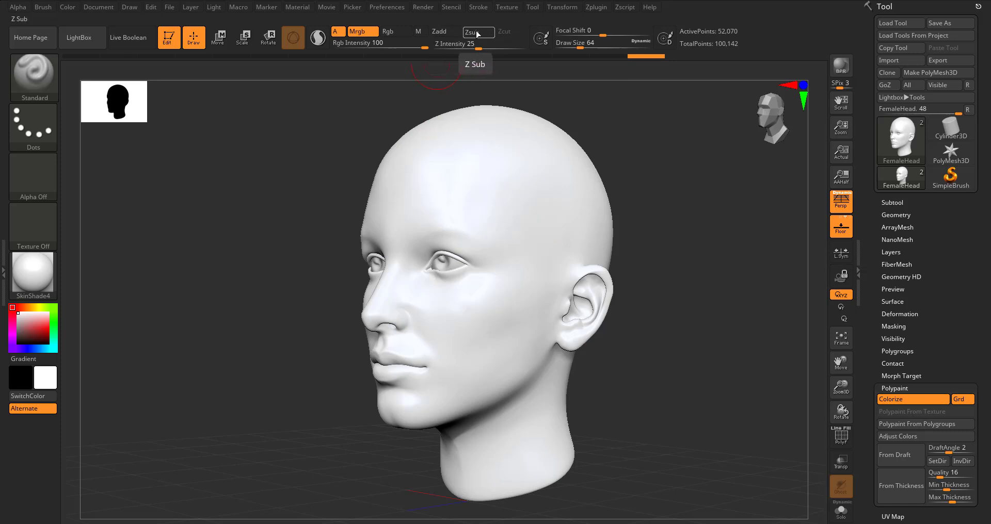
- Paint a light red mask symmetrically across the brow, eye areas, upper cheeks and nose bridge in Rgb mode
left_click(393, 32)
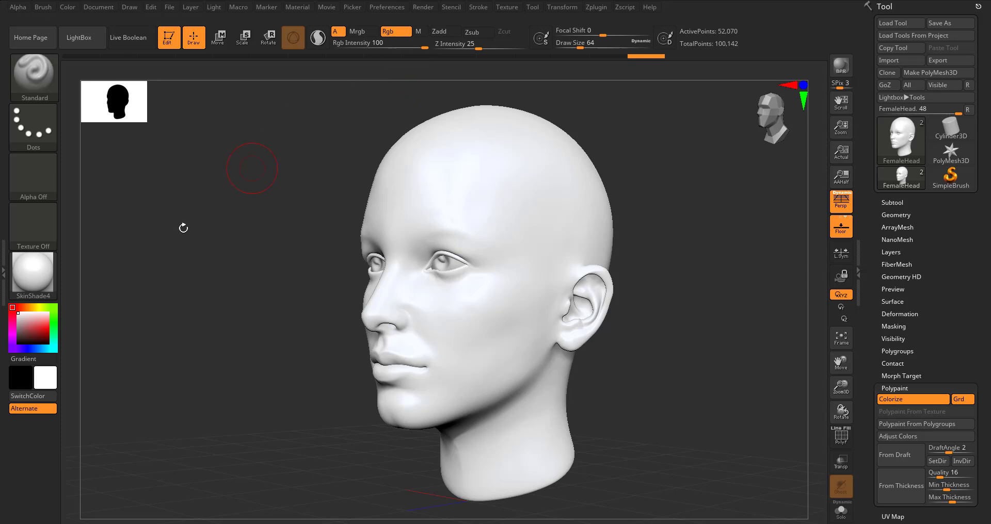
left_click(38, 324)
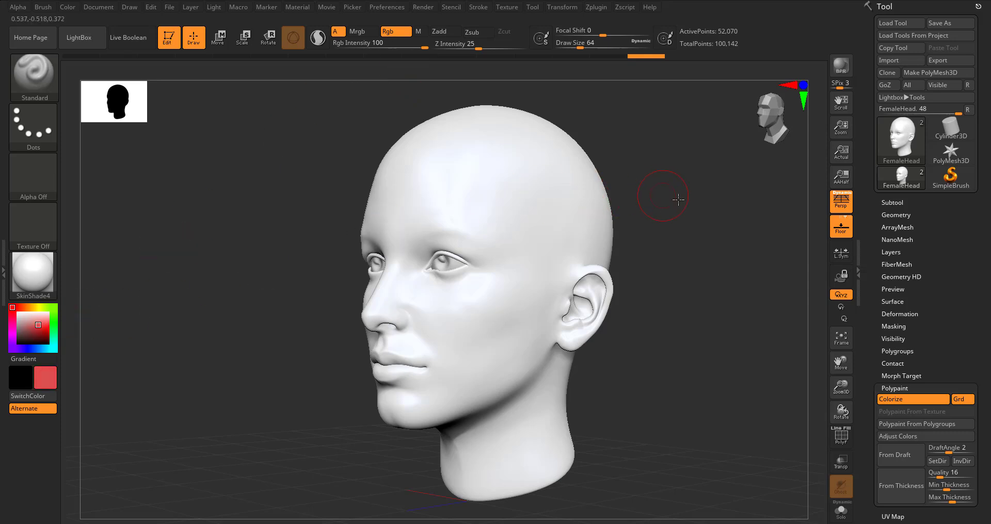
left_click_drag(678, 199, 602, 210)
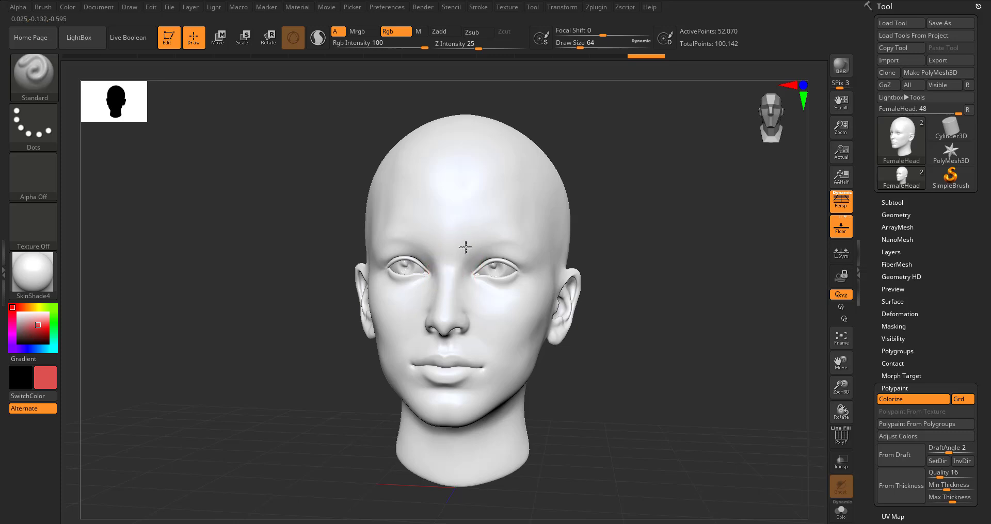
mouse_move(463, 253)
left_mouse_down()
mouse_move(447, 269)
mouse_move(449, 287)
left_mouse_up()
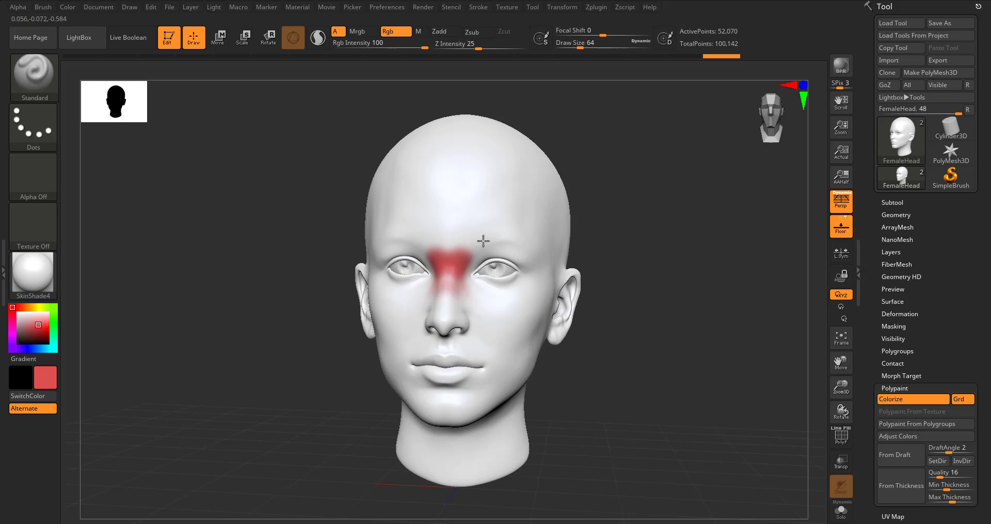
mouse_move(482, 210)
left_mouse_down()
mouse_move(478, 261)
mouse_move(470, 255)
left_mouse_up()
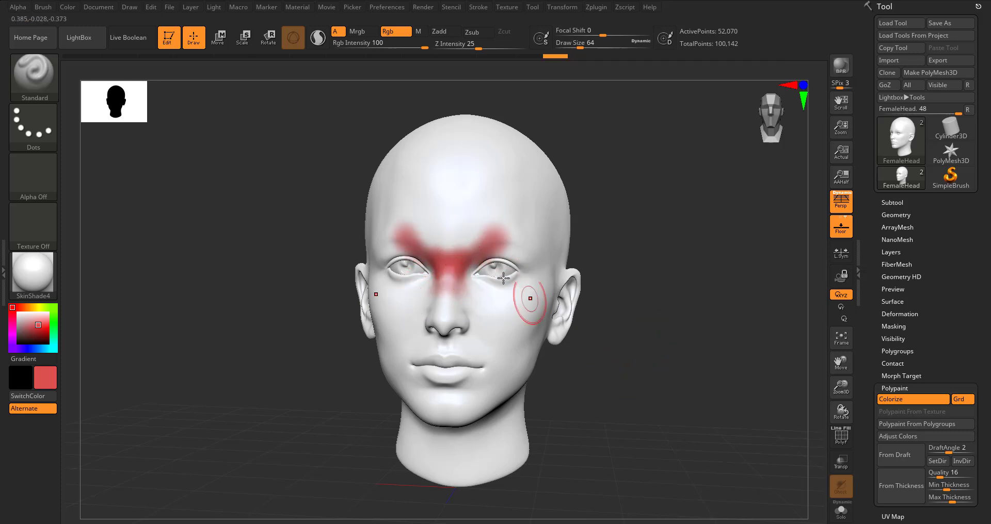
right_click_drag(632, 343, 706, 431, "ctrl")
mouse_move(454, 373)
left_mouse_down()
mouse_move(457, 254)
mouse_move(468, 224)
mouse_move(522, 196)
mouse_move(574, 195)
mouse_move(602, 213)
mouse_move(643, 252)
mouse_move(654, 308)
mouse_move(639, 337)
mouse_move(576, 351)
mouse_move(482, 346)
mouse_move(473, 336)
mouse_move(440, 183)
mouse_move(474, 156)
mouse_move(497, 159)
mouse_move(495, 177)
mouse_move(586, 123)
left_mouse_up()
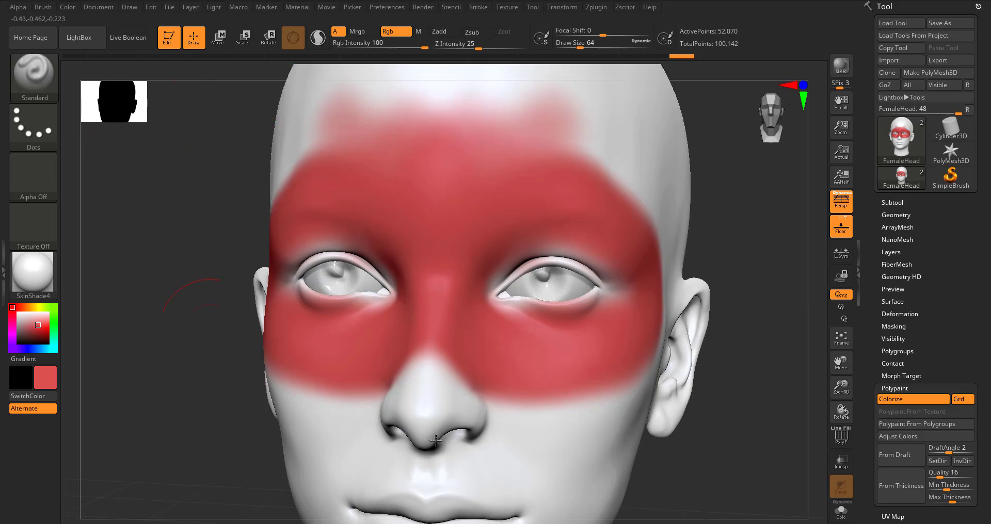
- Open the Adjust Colors dialog for the head's polypaint and rotate its preview to a three-quarter view
left_click(537, 9)
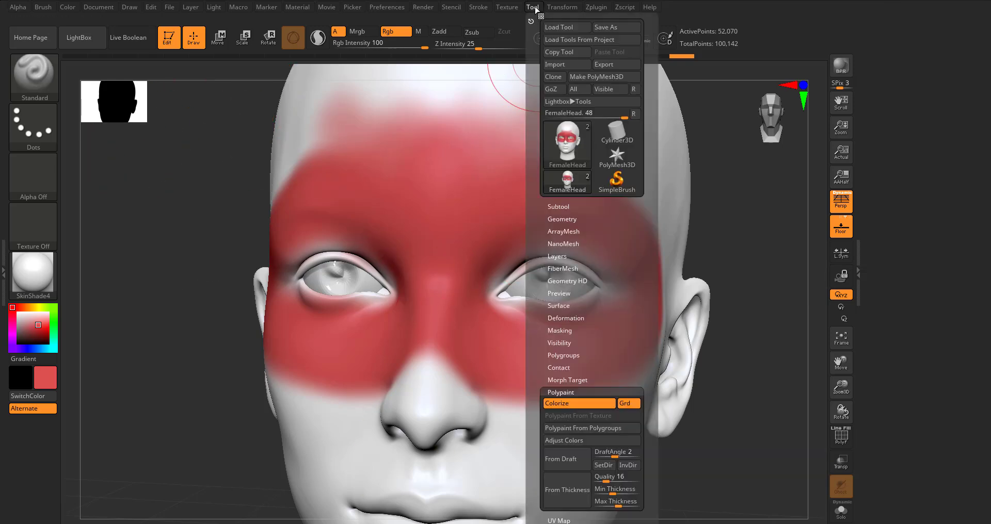
left_click(530, 20)
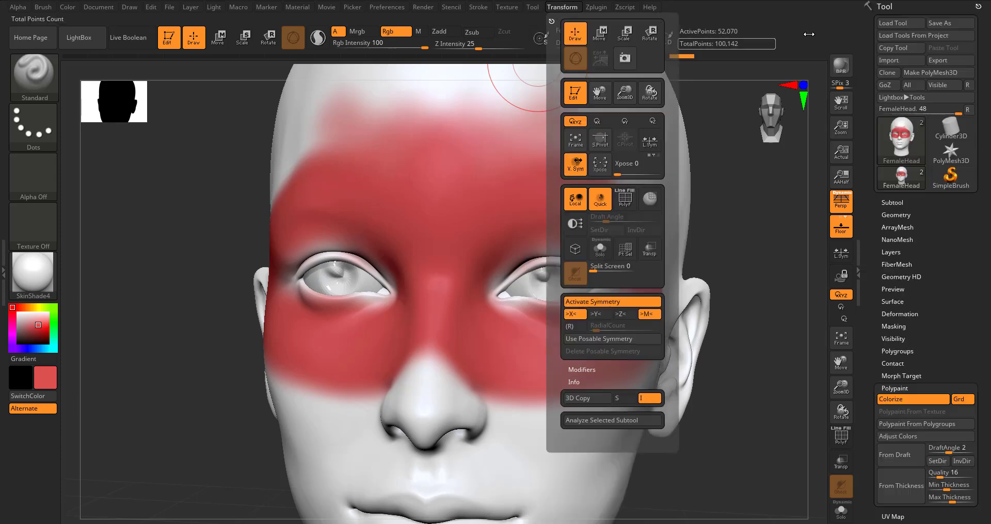
left_click_drag(868, 130, 852, 8)
left_click(533, 7)
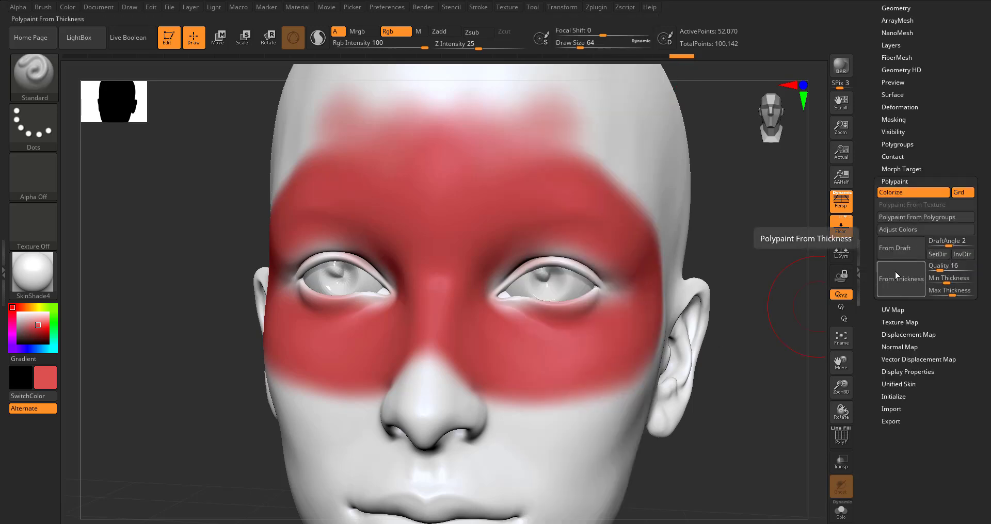
left_click(902, 234)
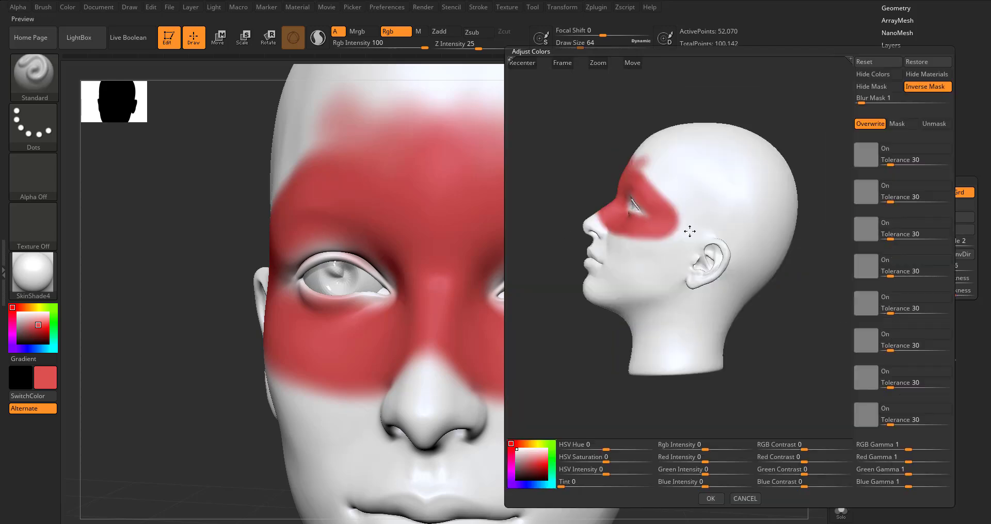
left_click_drag(629, 335, 623, 336)
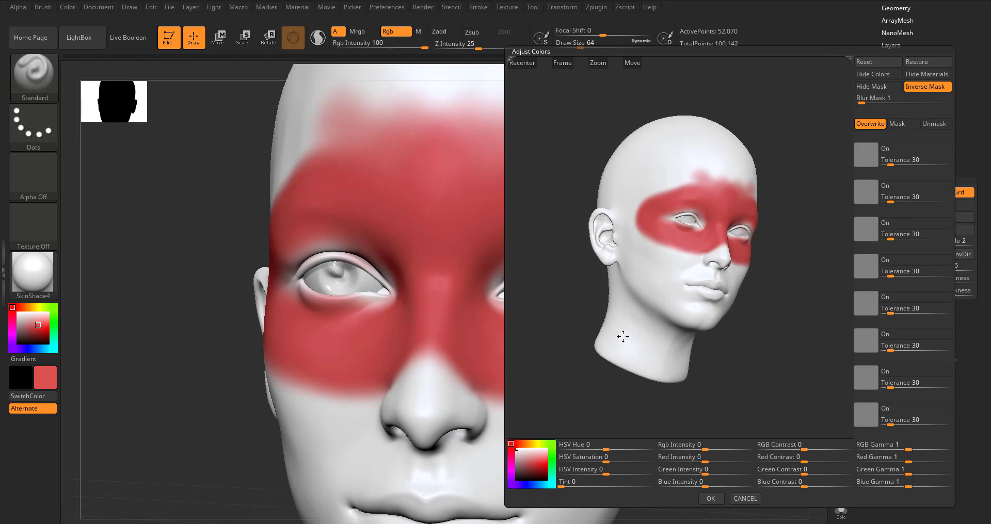
- Isolate the painted red by sampling it as the first mask colour, with Tolerance 53 and Blur Mask 6
left_click(869, 162)
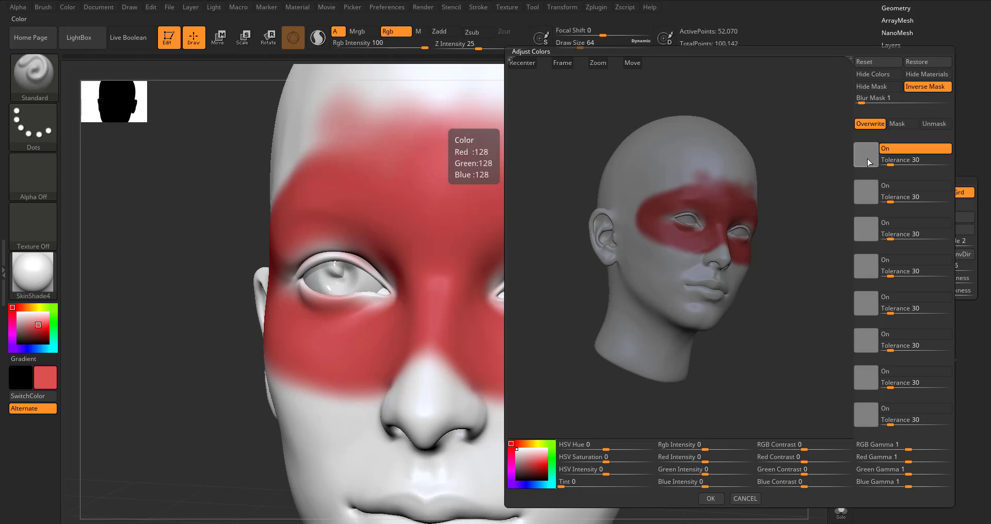
left_click_drag(869, 162, 675, 220)
left_click_drag(896, 169, 903, 167)
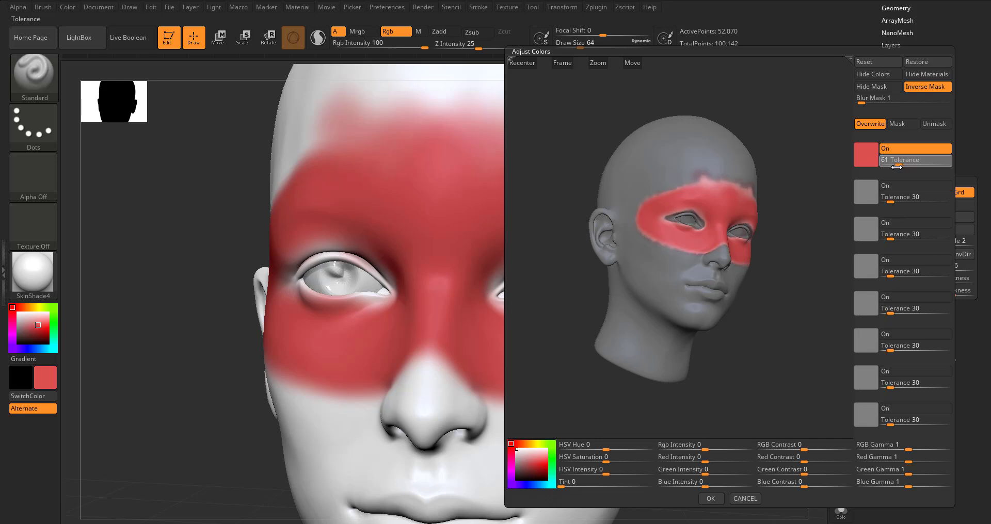
left_click(897, 167)
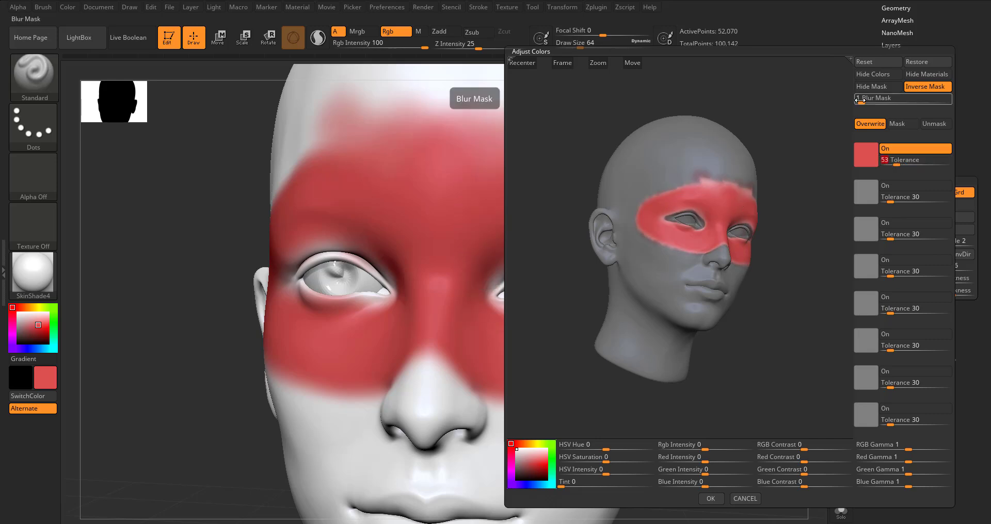
left_click(878, 102)
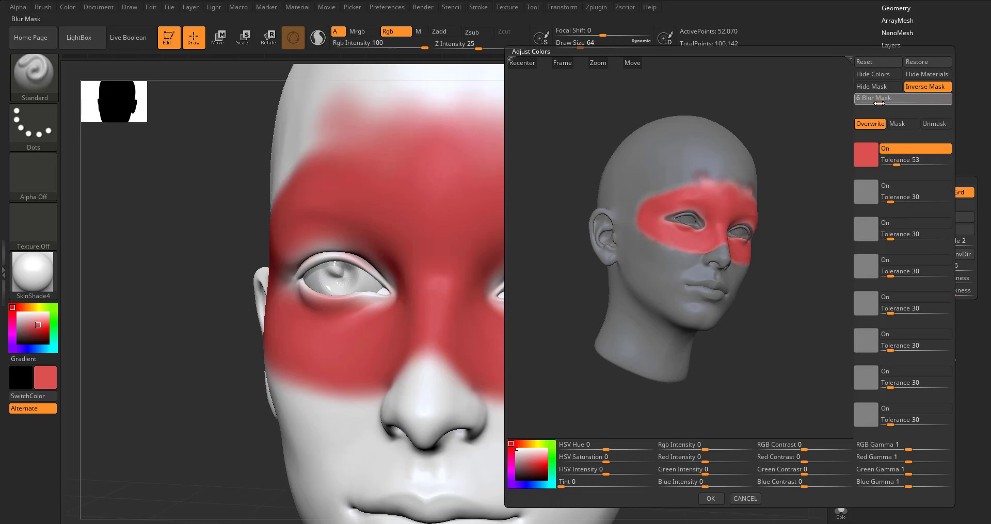
- Try shifting the HSV hue of the isolated red area and cancel the colour adjustments
left_click(609, 447)
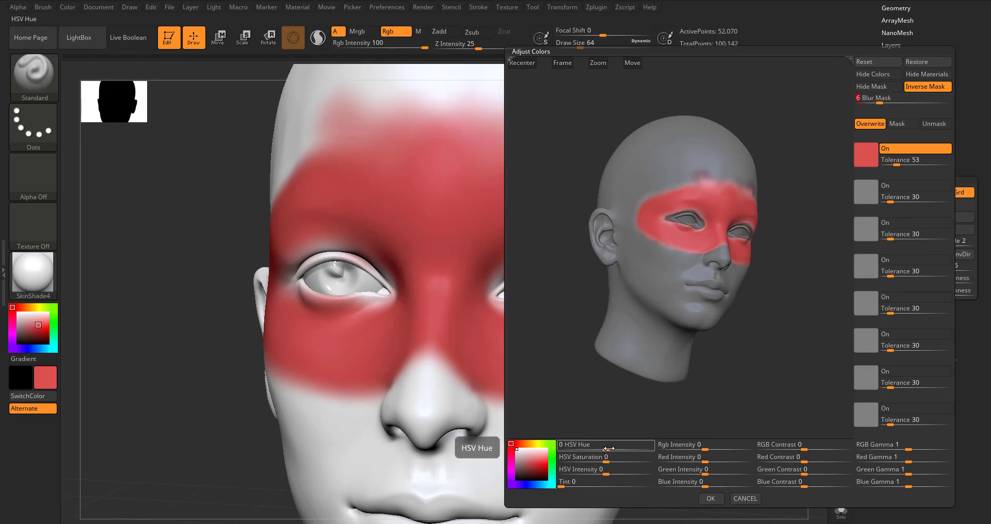
mouse_move(610, 450)
left_mouse_down()
mouse_move(639, 449)
mouse_move(604, 446)
left_mouse_up()
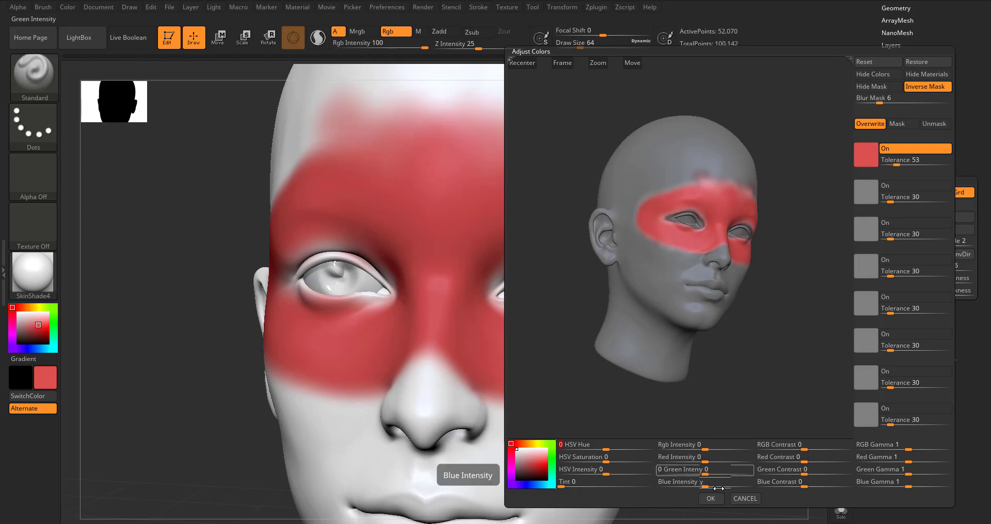
left_click(745, 499)
- Paint light green on both cheeks, around the mouth corners and along the chin, below the red mask
left_click(54, 315)
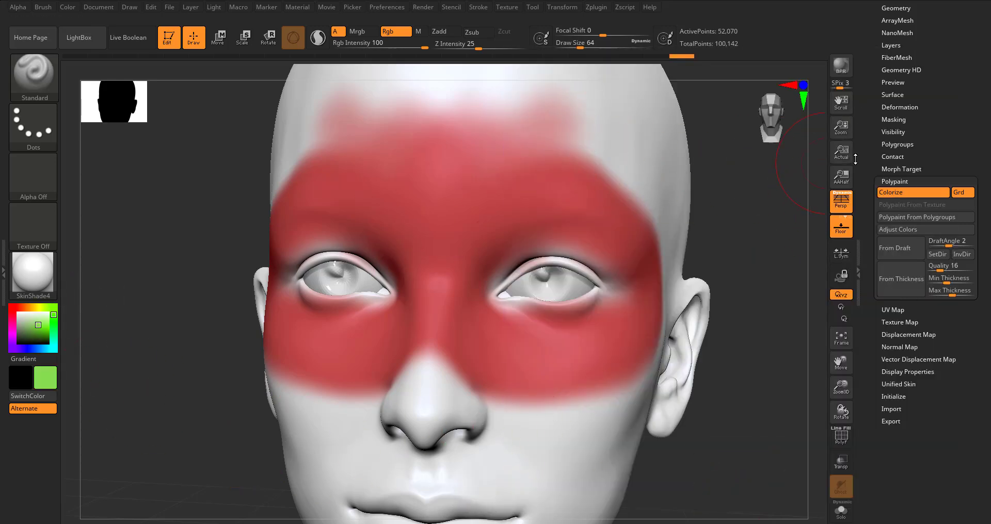
mouse_move(840, 388)
left_mouse_down()
mouse_move(842, 341)
mouse_move(841, 411)
mouse_move(516, 324)
mouse_move(533, 349)
mouse_move(509, 307)
mouse_move(533, 355)
mouse_move(532, 380)
mouse_move(500, 408)
mouse_move(543, 375)
left_mouse_up()
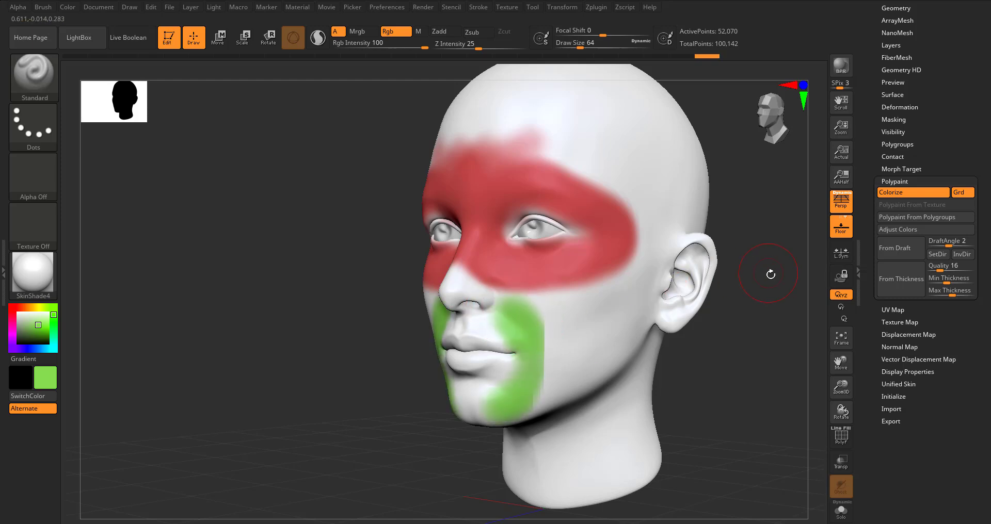
left_click_drag(769, 272, 776, 280)
left_click_drag(486, 398, 545, 376)
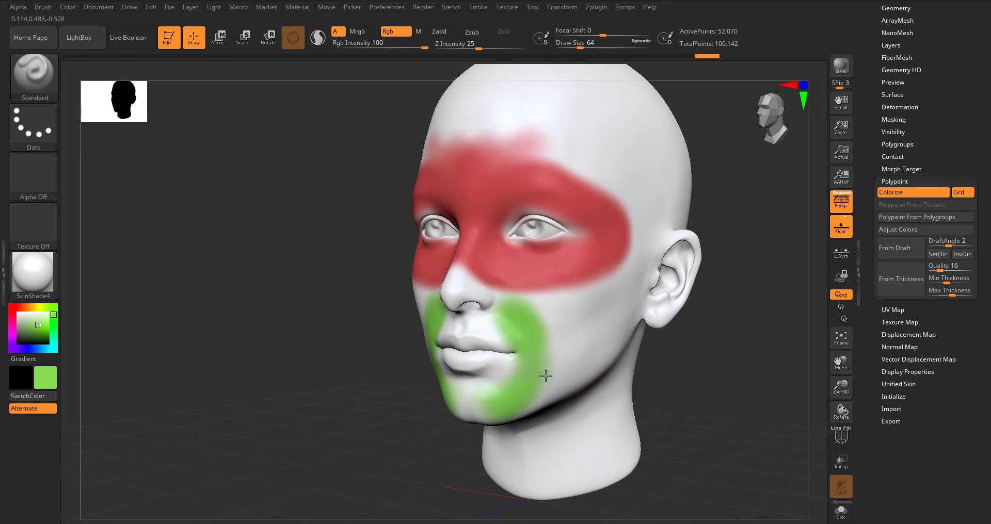
mouse_move(559, 339)
left_mouse_down()
mouse_move(549, 391)
mouse_move(536, 399)
mouse_move(587, 357)
mouse_move(542, 396)
mouse_move(554, 356)
mouse_move(537, 322)
mouse_move(540, 302)
mouse_move(557, 305)
mouse_move(583, 339)
mouse_move(589, 296)
mouse_move(582, 347)
left_mouse_up()
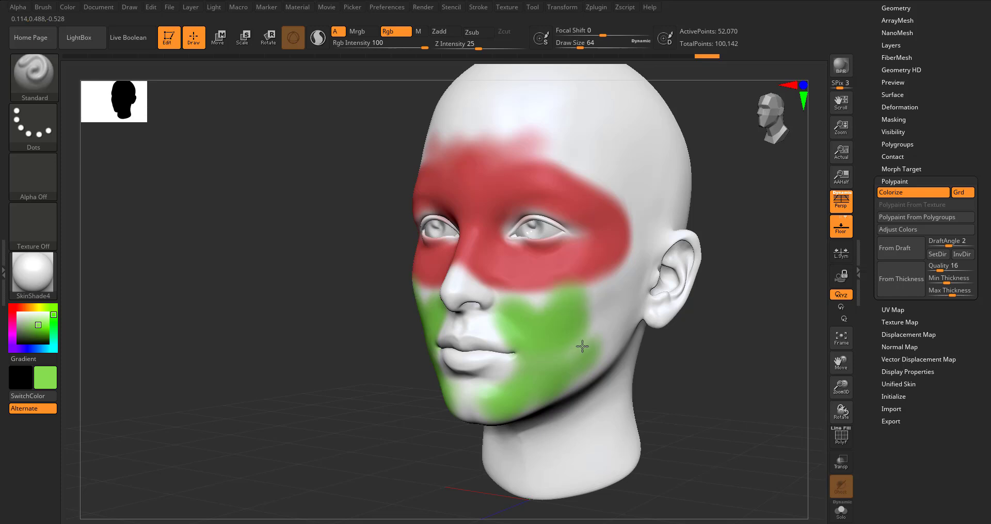
left_click_drag(476, 413, 477, 405)
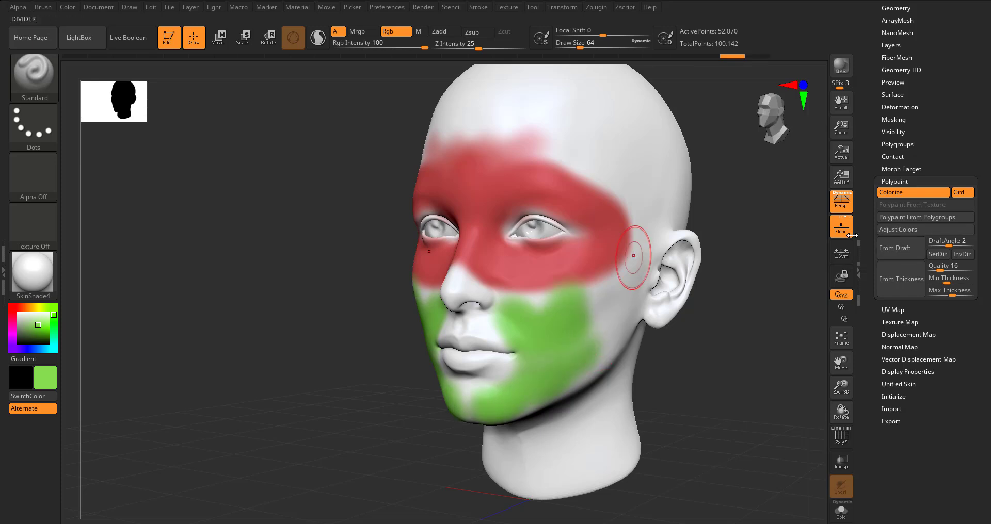
- Open Adjust Colors for the polypaint and sample the painted red and green as two mask colours, with Blur Mask 7
left_click(911, 233)
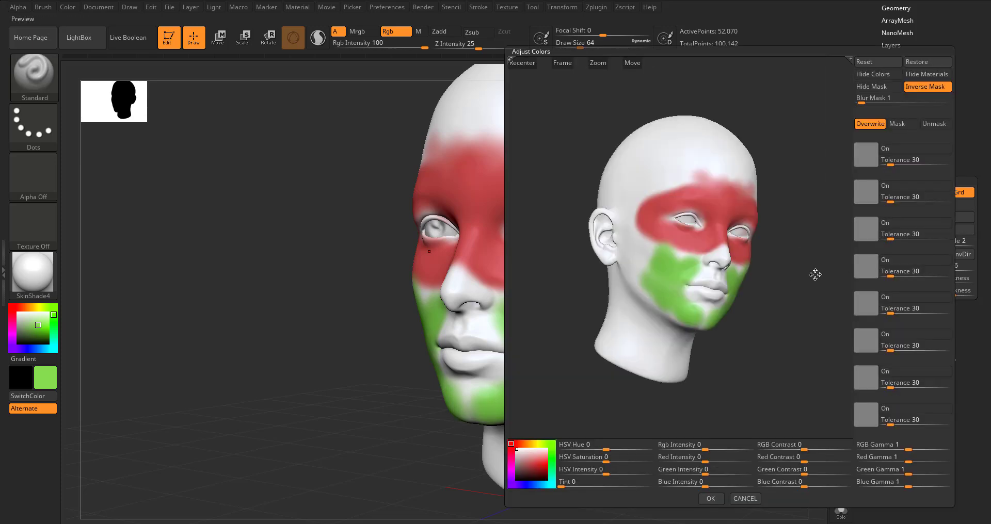
left_click(722, 220)
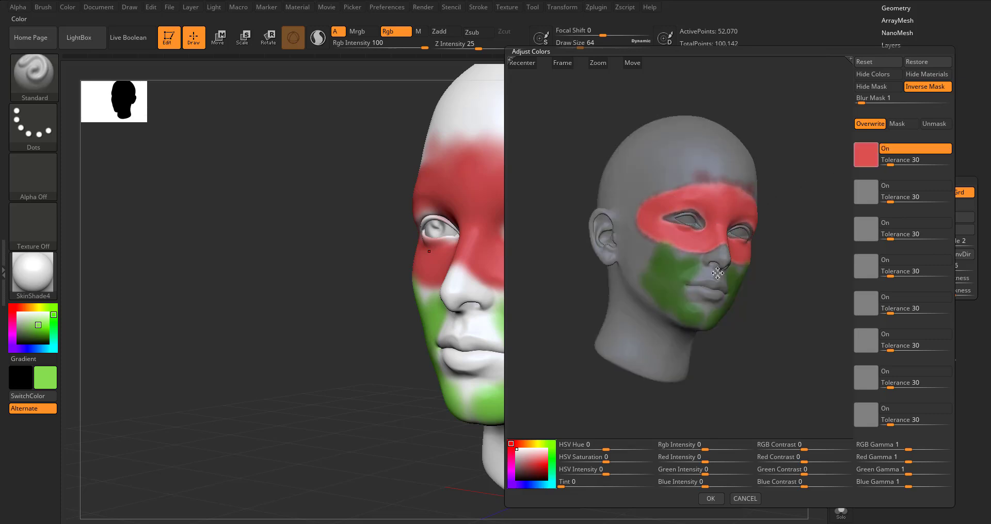
left_click(670, 269)
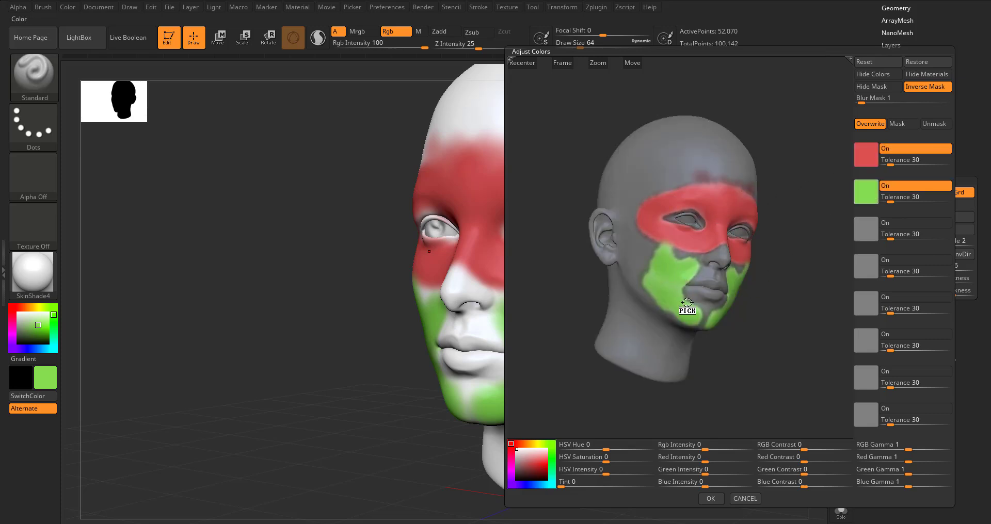
left_click_drag(877, 103, 885, 104)
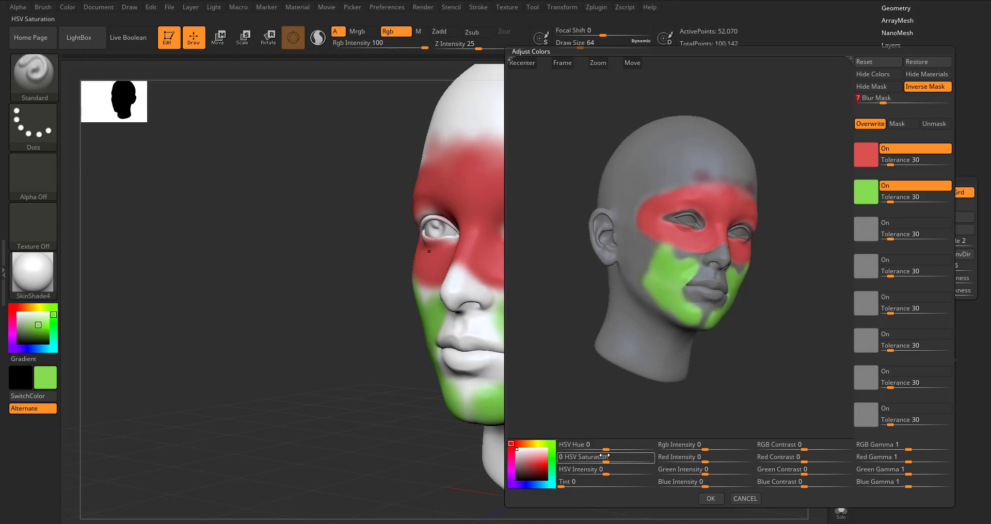
- Try shifting the HSV hue of both masked colours, return it to about 0, and set HSV Saturation to 0.13028
left_click_drag(601, 447, 635, 449)
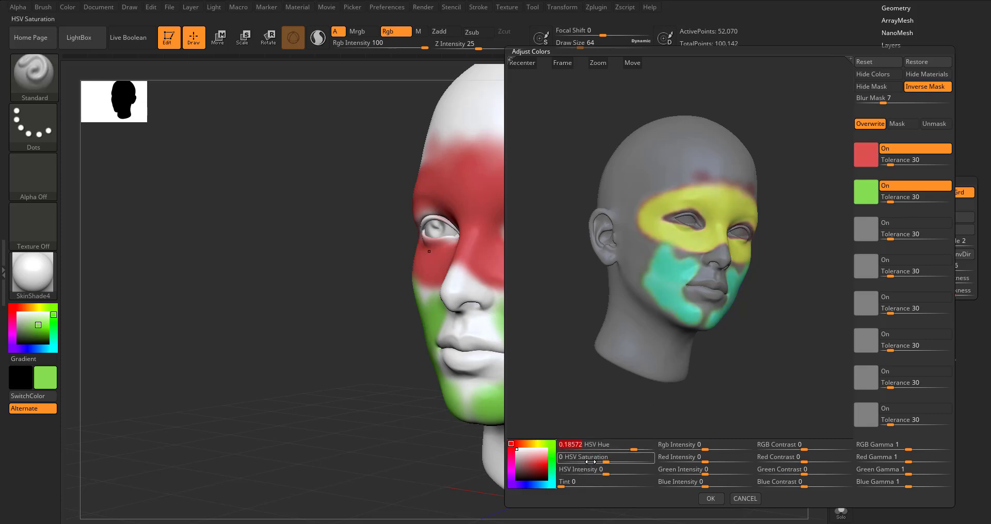
left_click_drag(590, 461, 582, 462)
left_click_drag(624, 468, 601, 454)
- Turn off the green mask colour, lower Rgb Intensity to -0.17649 with only red active, and turn off the red mask colour too
left_click(906, 191)
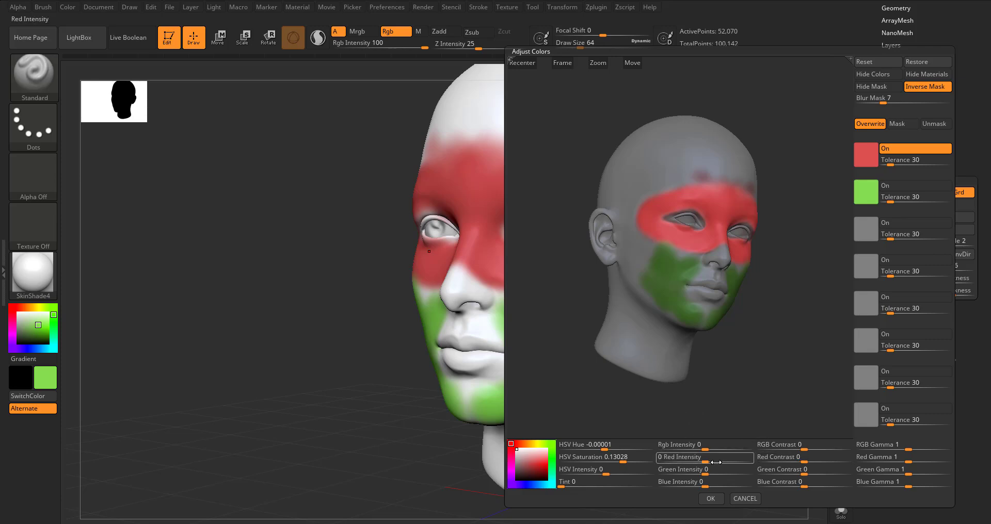
mouse_move(708, 450)
left_mouse_down()
mouse_move(728, 448)
mouse_move(696, 449)
left_mouse_up()
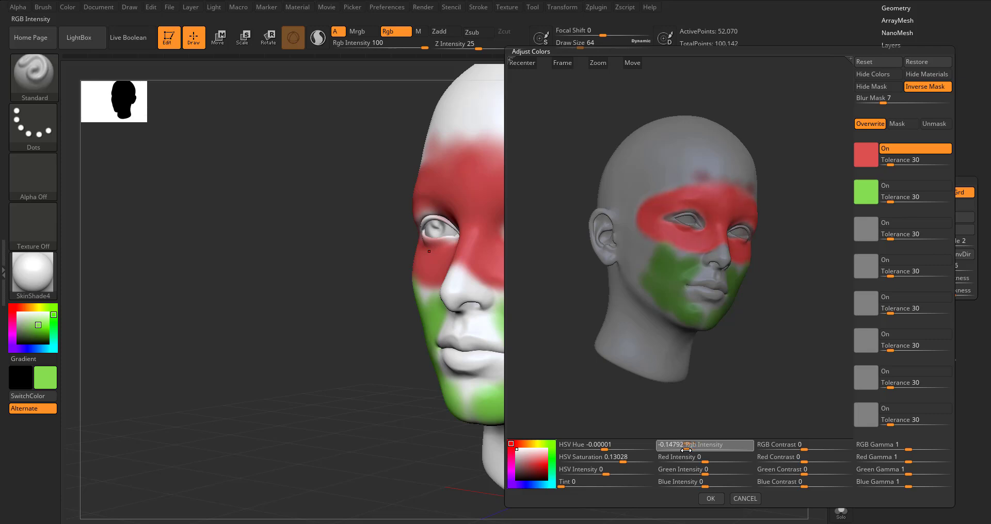
left_click(909, 153)
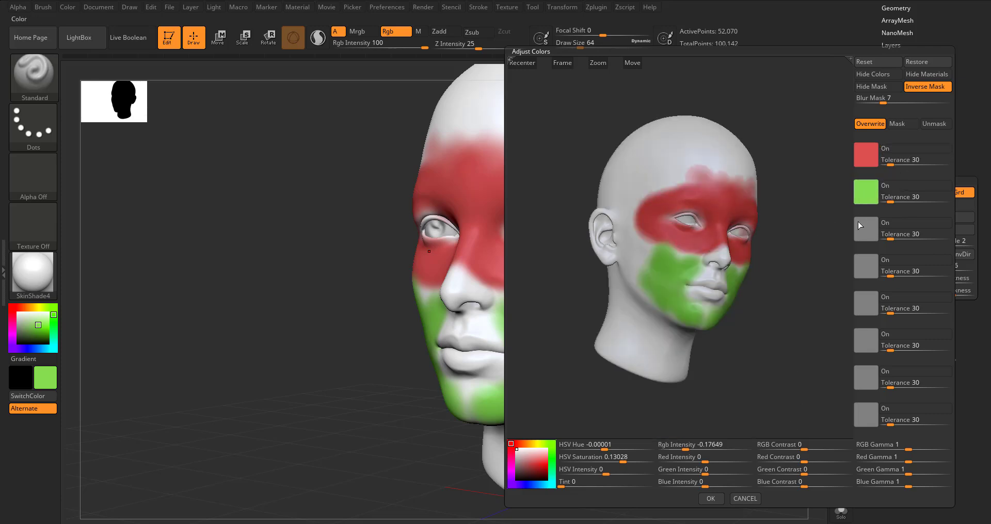
- Enable only the green mask colour, set Tint to 0.44444 with a muted red tint colour, and apply the adjustments
left_click(865, 192)
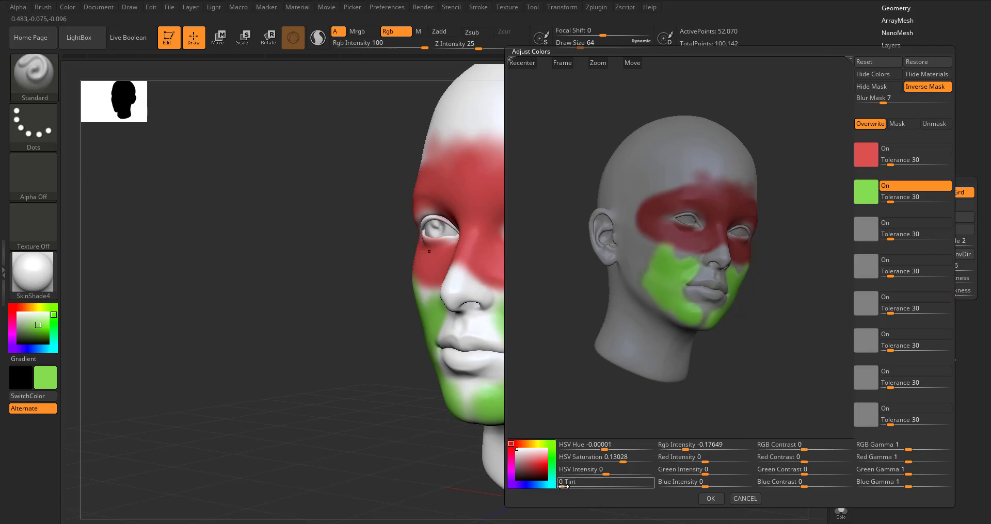
left_click_drag(563, 486, 533, 458)
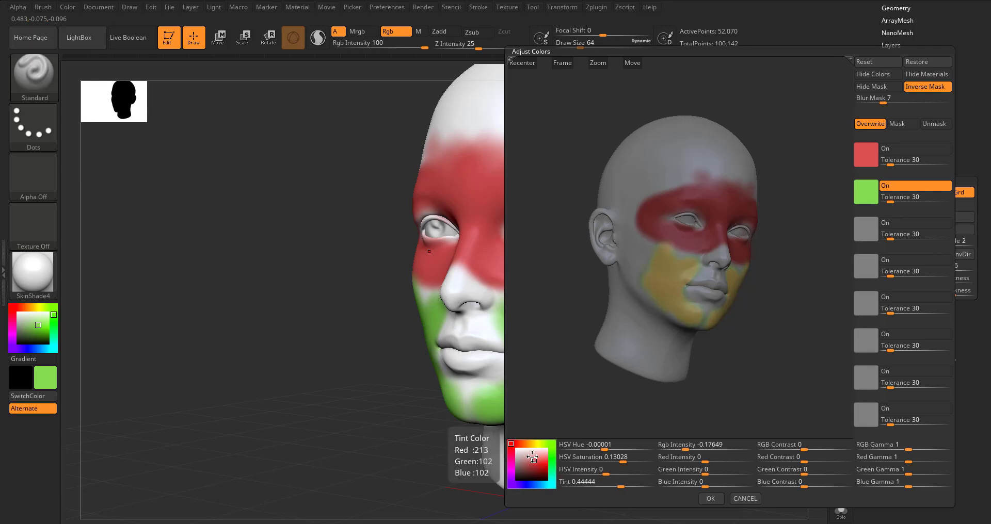
left_click(711, 499)
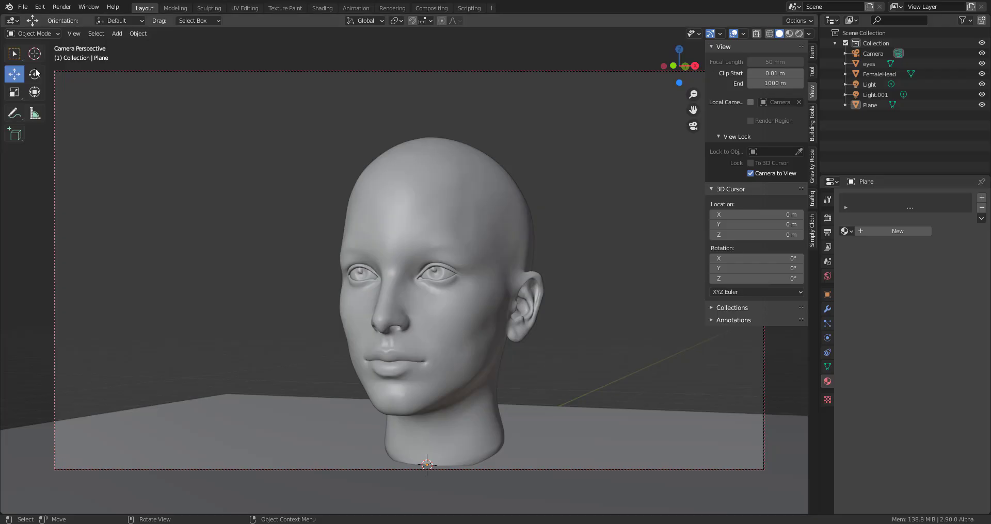
- Switch to Blender, enter Sculpt Mode and select the FemaleHead object
left_click(39, 33)
left_click(37, 68)
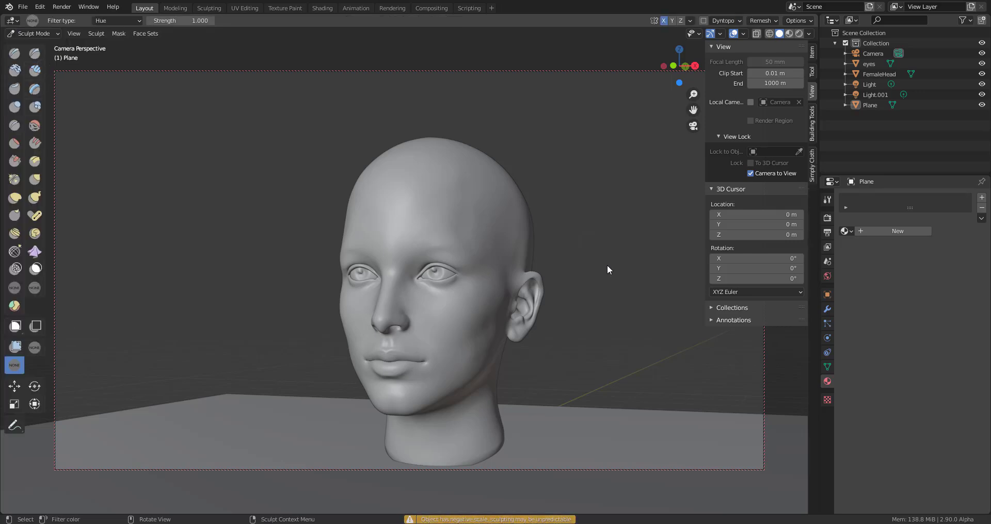
middle_click_drag(607, 269, 467, 285)
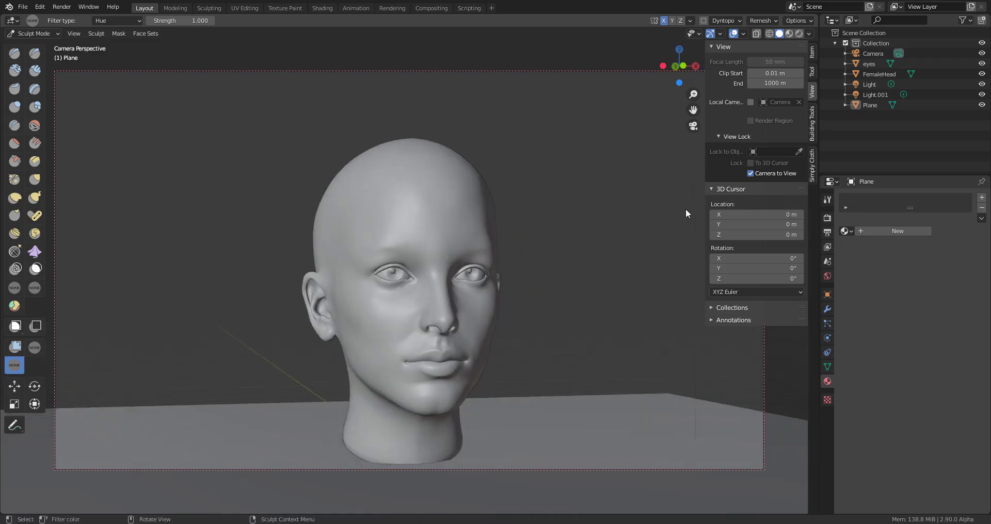
left_click(877, 74)
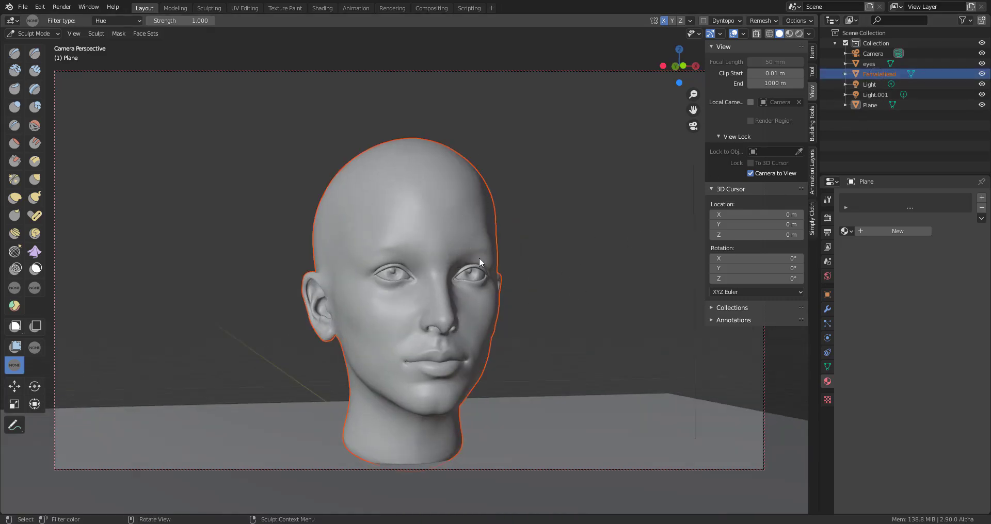
- Try the Material colour option in the viewport shading and return it to Vertex
left_click(809, 33)
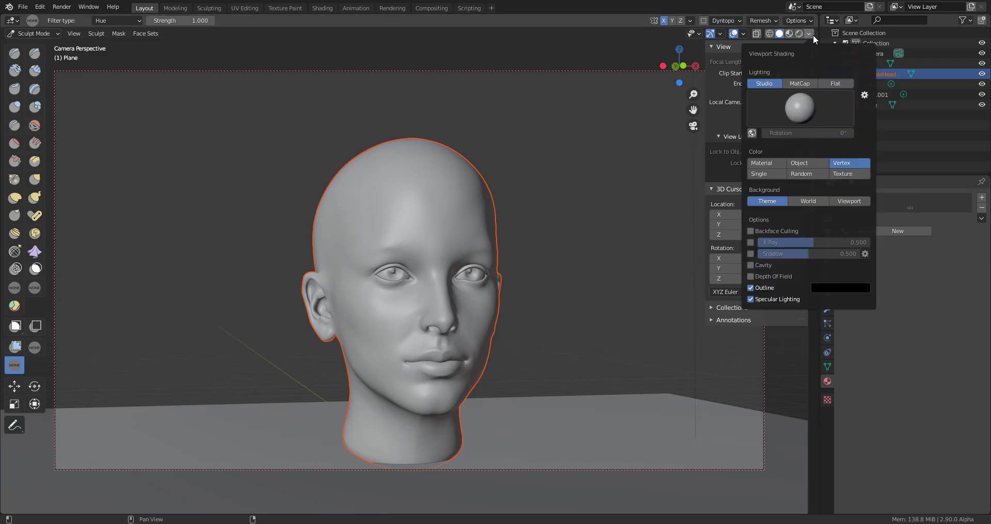
left_click(767, 163)
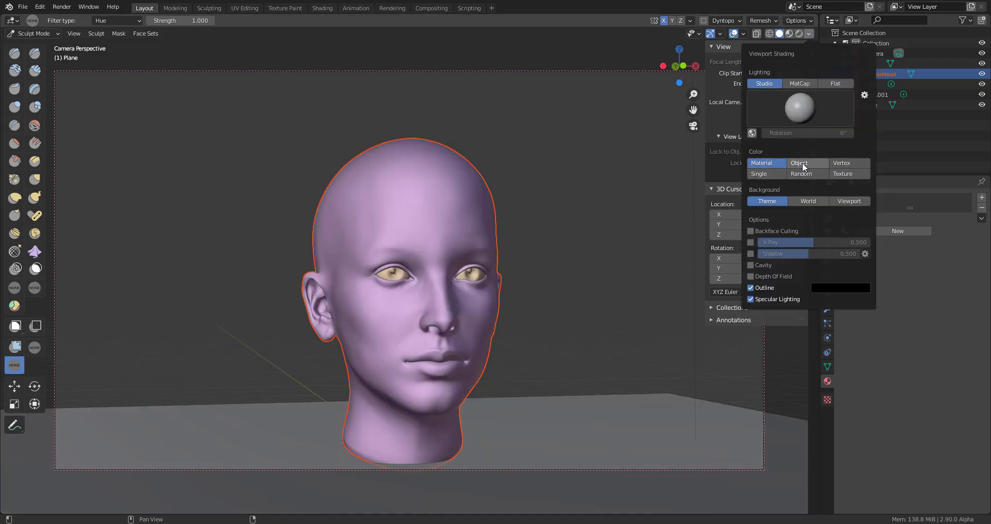
left_click(851, 162)
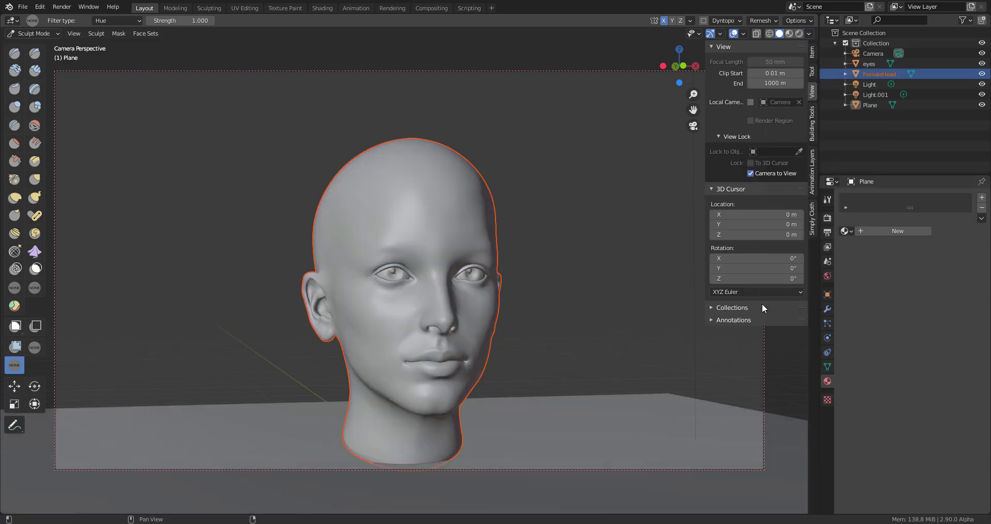
- Choose the Paint brush for the head and remove the existing Color layer from the Sculpt Vertex Colors
middle_click_drag(542, 288, 605, 221, "ctrl")
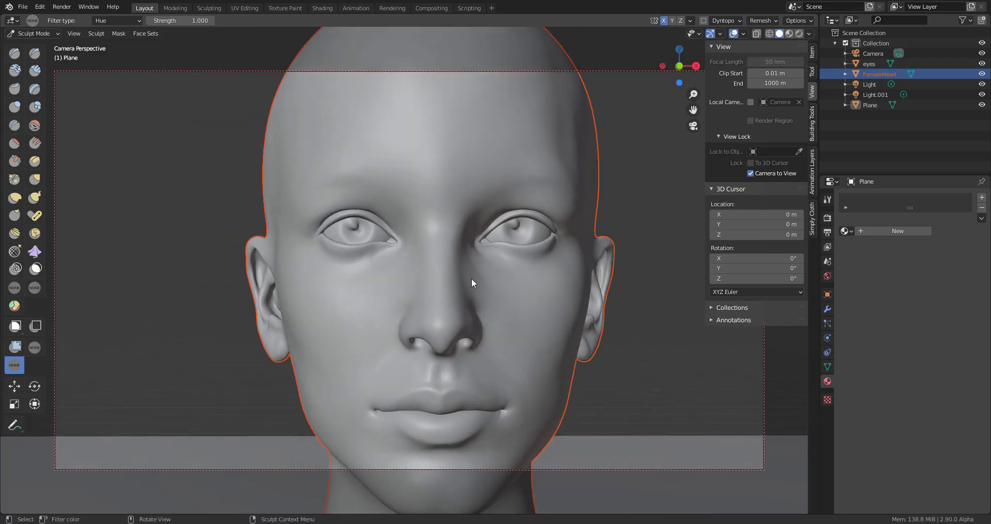
left_click(15, 289)
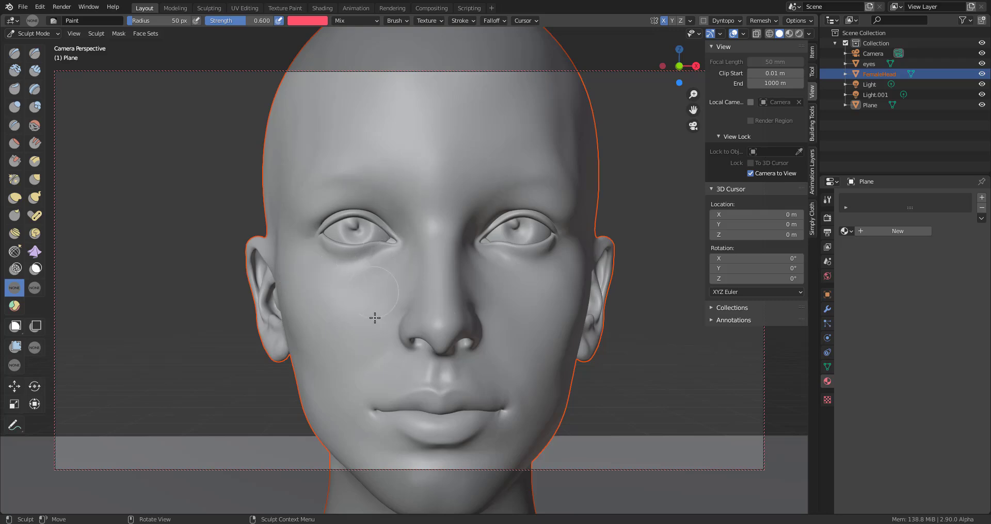
left_click(827, 367)
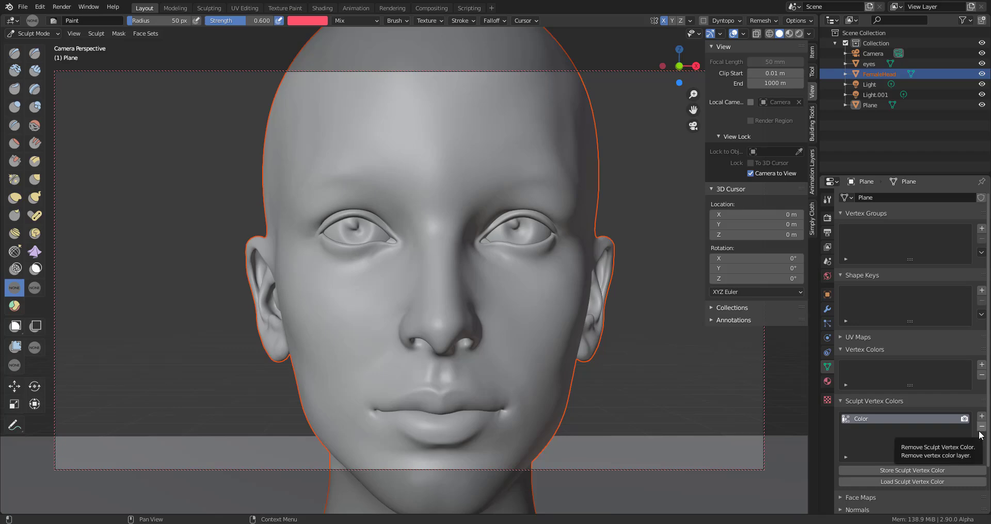
scroll(902, 398, "down", 2)
scroll(902, 398, "down", 1)
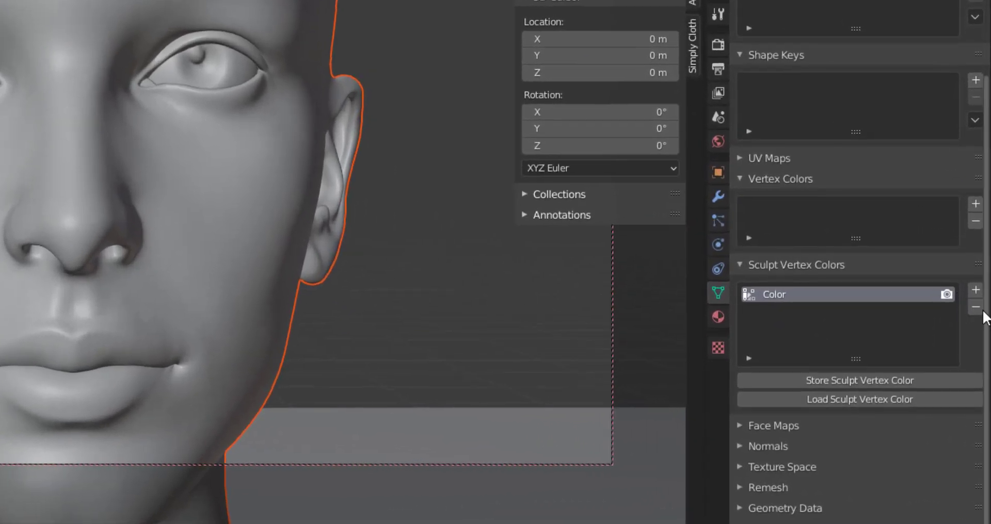
left_click(977, 308)
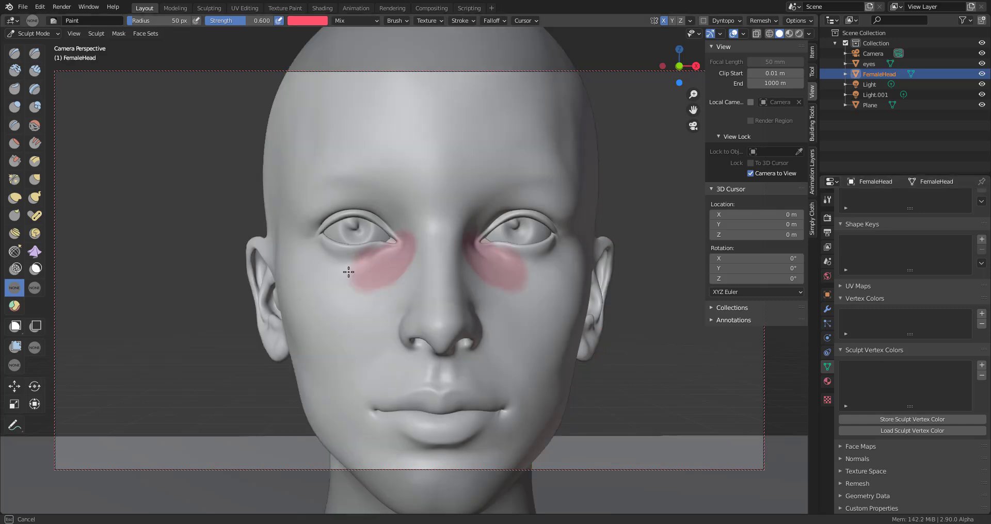
- Paint a red mask around both eyes and across the bridge of the nose
mouse_move(347, 268)
left_mouse_down()
mouse_move(303, 250)
mouse_move(303, 215)
mouse_move(327, 201)
mouse_move(383, 202)
mouse_move(420, 227)
mouse_move(457, 227)
mouse_move(411, 260)
mouse_move(433, 253)
mouse_move(419, 276)
mouse_move(424, 302)
left_mouse_up()
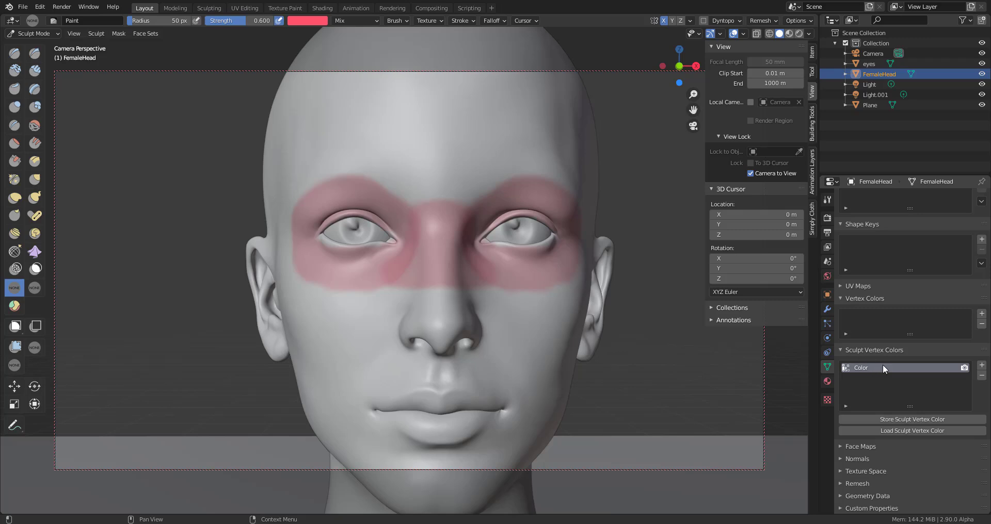
mouse_move(429, 265)
left_mouse_down()
mouse_move(461, 267)
mouse_move(426, 256)
mouse_move(438, 249)
mouse_move(423, 220)
mouse_move(354, 186)
mouse_move(303, 216)
mouse_move(299, 261)
mouse_move(320, 275)
mouse_move(391, 265)
mouse_move(335, 269)
left_mouse_up()
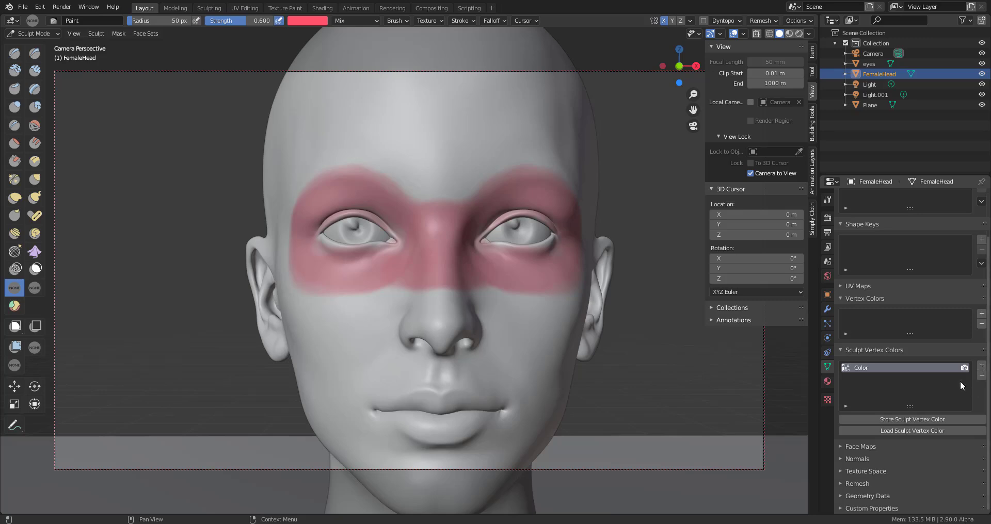
- Set the brush colour to light green and paint both cheeks and the nose below the red mask, reaching up beside the outer eye corner
left_click(307, 21)
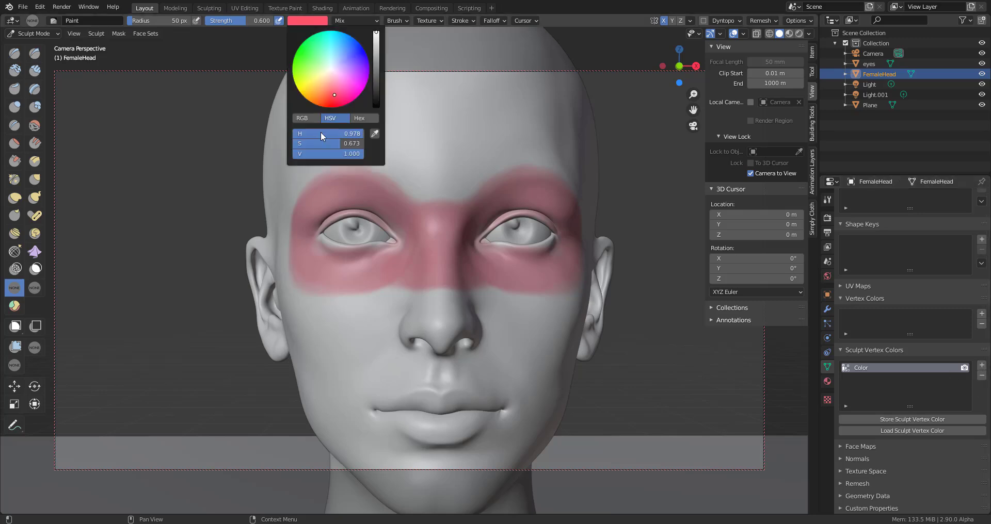
left_click_drag(335, 77, 311, 61)
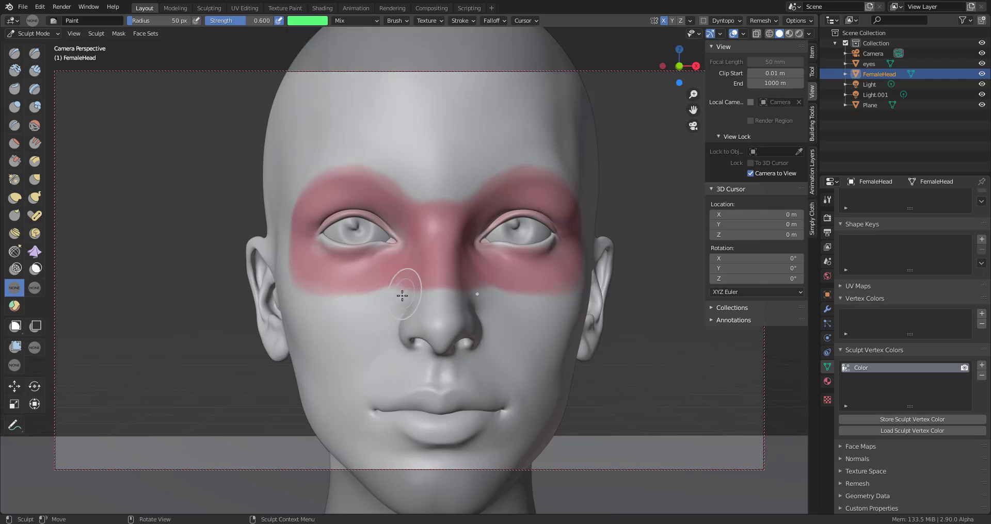
mouse_move(405, 292)
left_mouse_down()
mouse_move(373, 322)
mouse_move(336, 328)
mouse_move(368, 310)
mouse_move(316, 308)
mouse_move(349, 319)
mouse_move(410, 290)
mouse_move(448, 290)
mouse_move(330, 381)
mouse_move(324, 316)
mouse_move(322, 384)
mouse_move(313, 350)
mouse_move(340, 423)
mouse_move(363, 341)
left_mouse_up()
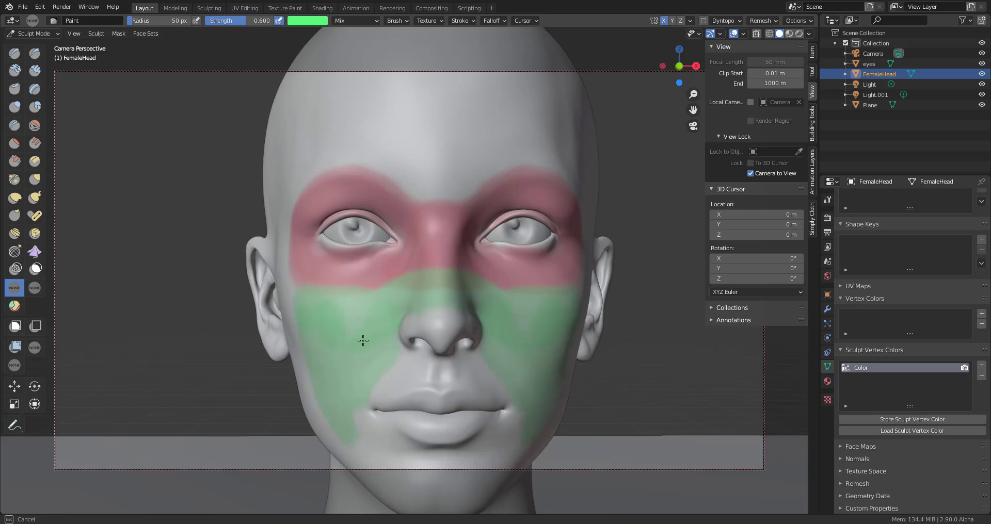
mouse_move(323, 379)
left_mouse_down()
mouse_move(325, 369)
mouse_move(351, 444)
left_mouse_up()
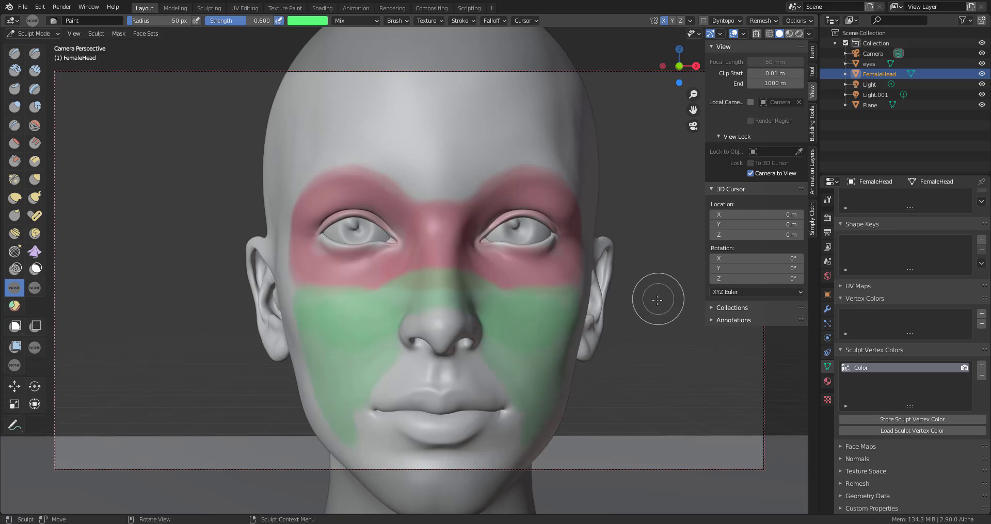
middle_click_drag(655, 294, 586, 303)
mouse_move(439, 296)
left_mouse_down()
mouse_move(391, 299)
mouse_move(449, 416)
mouse_move(477, 285)
left_mouse_up()
mouse_move(461, 389)
left_mouse_down()
mouse_move(502, 265)
mouse_move(480, 364)
mouse_move(518, 223)
left_mouse_up()
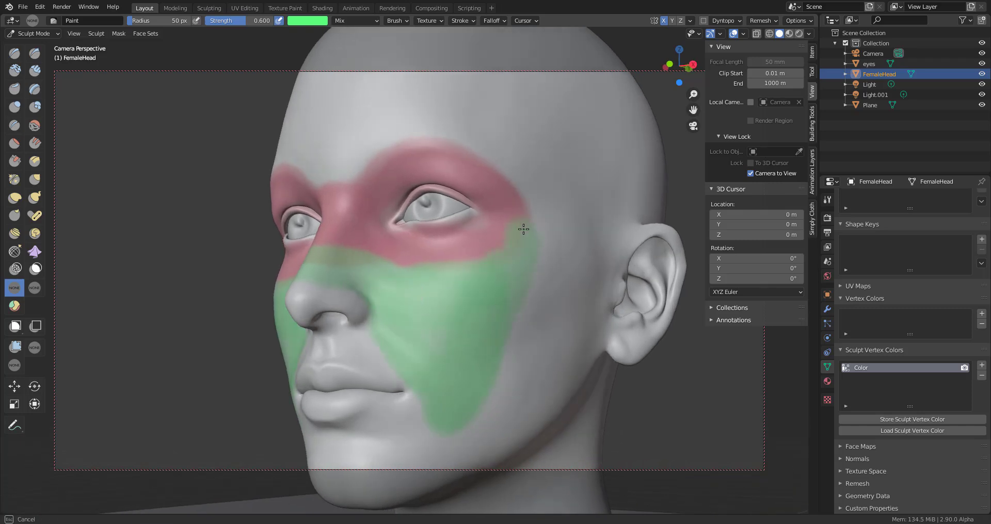
- Shift the hue of all the painted colours on the head with the Hue colour filter at strength 1.000
left_click(14, 365)
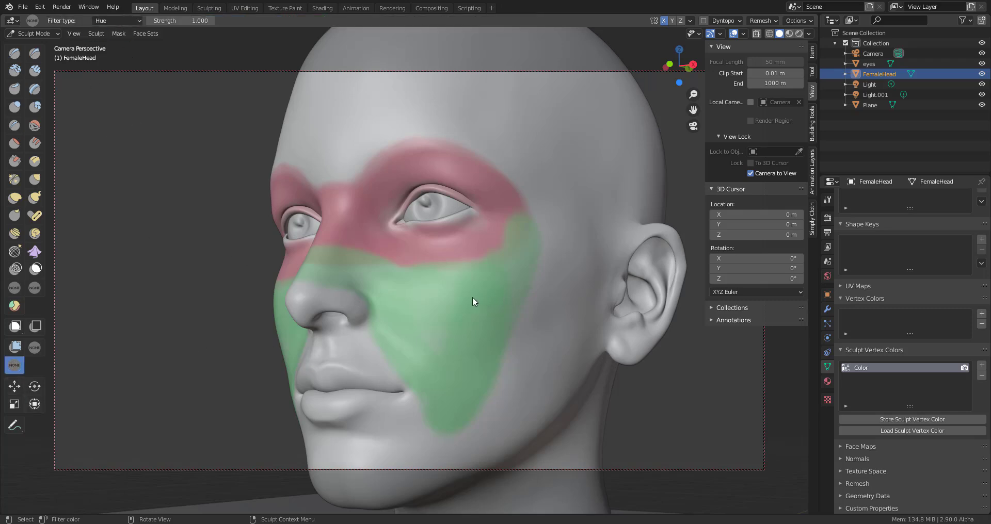
left_click_drag(542, 287, 560, 289)
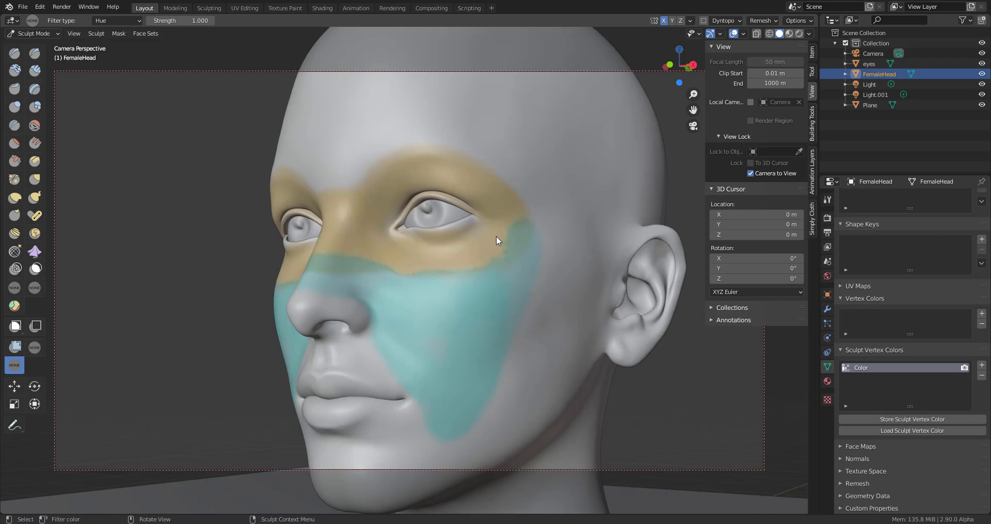
mouse_move(576, 222)
left_mouse_down()
mouse_move(559, 223)
mouse_move(579, 222)
left_mouse_up()
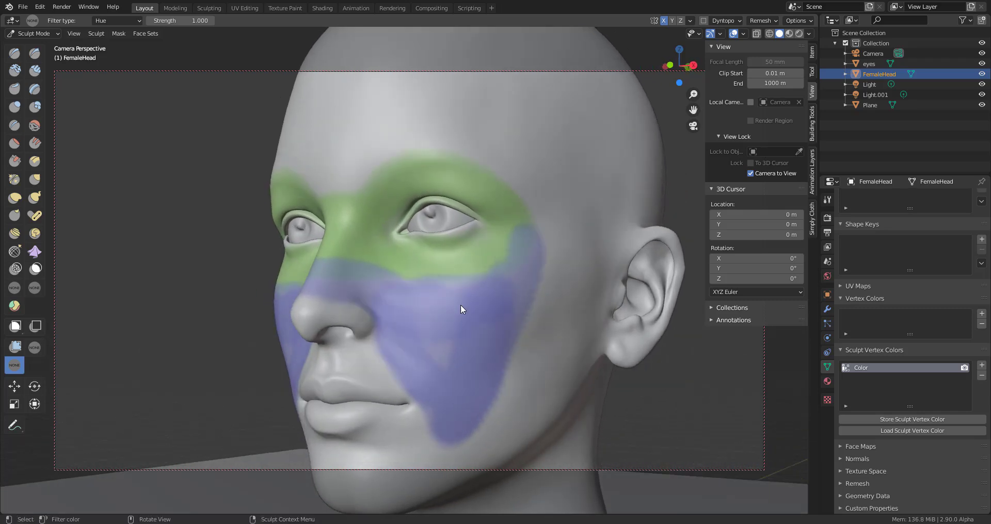
mouse_move(530, 292)
left_mouse_down()
mouse_move(550, 274)
mouse_move(536, 283)
left_mouse_up()
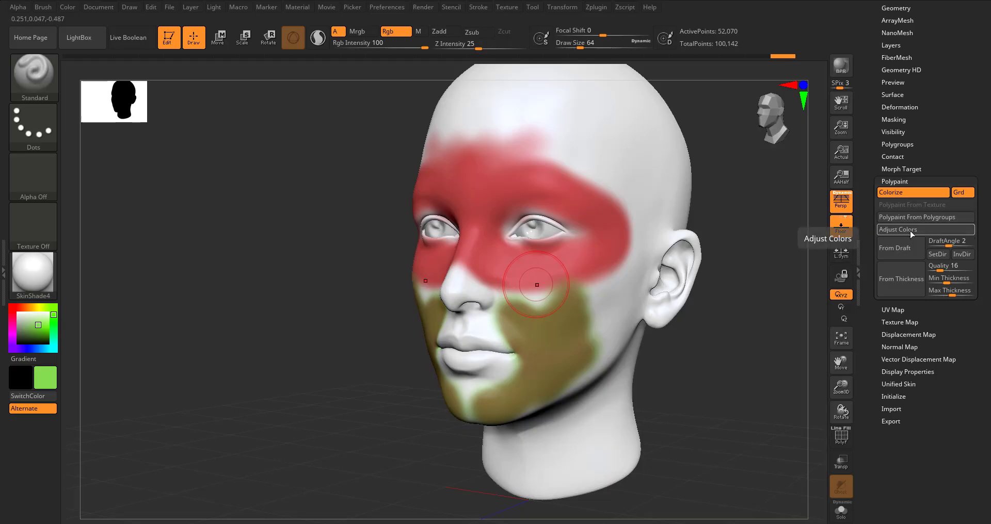
- Switch to ZBrush to revisit Adjust Colors, and return to Blender to view the recoloured face from a three-quarter angle
left_click(896, 229)
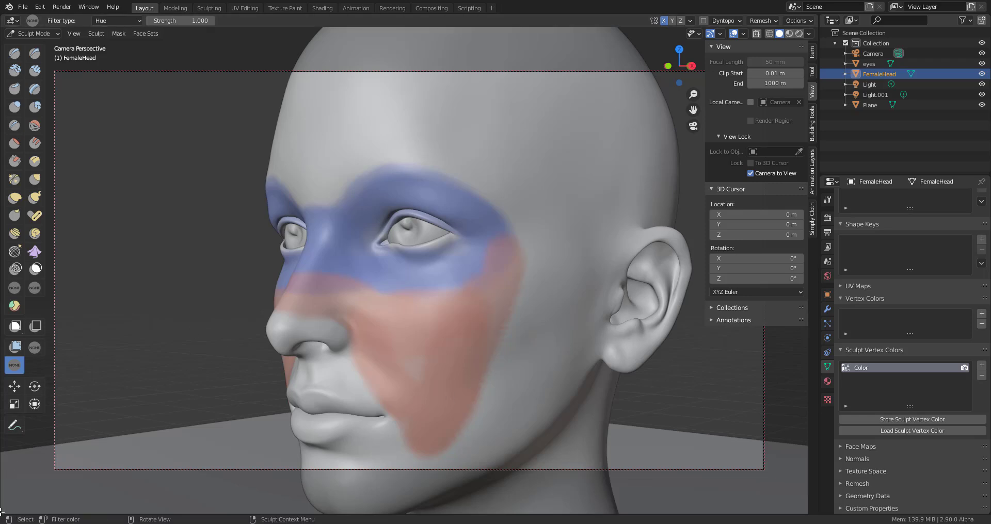
middle_click_drag(531, 261, 564, 265)
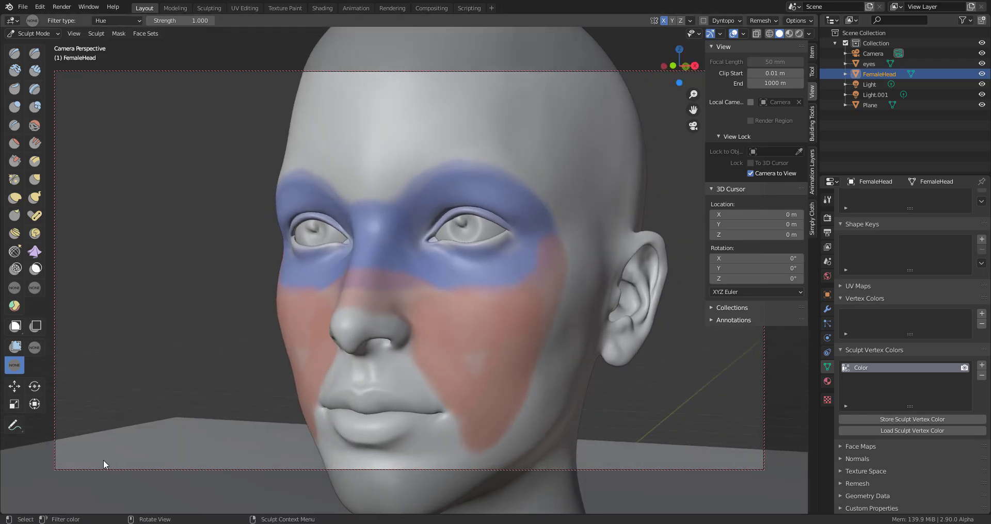
- Split the 3D viewport into two side-by-side areas and change the new one to the Shader Editor
left_click_drag(2, 510, 467, 258)
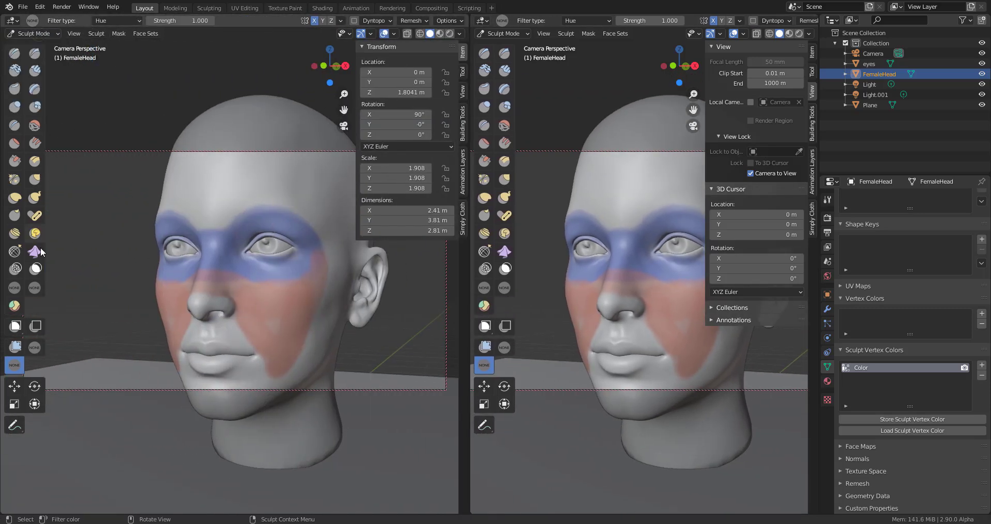
left_click(40, 33)
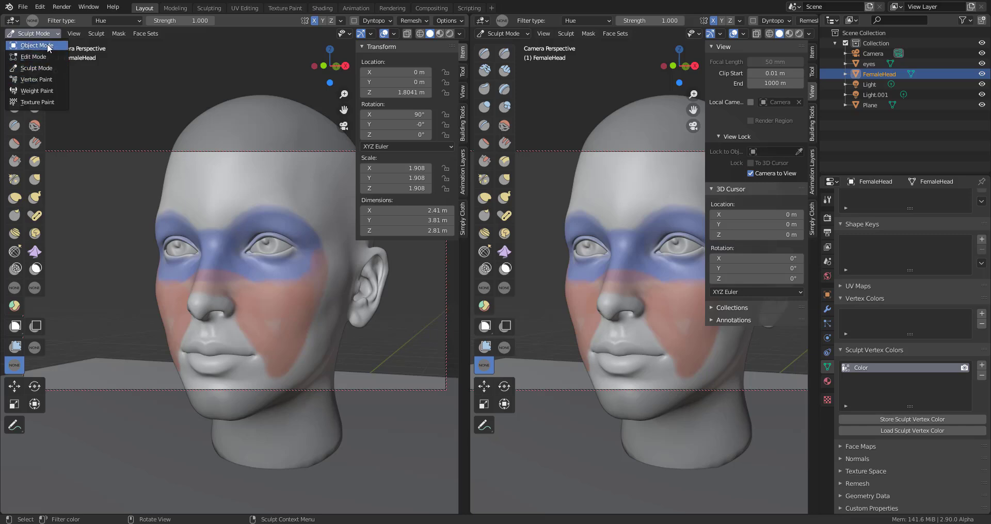
left_click(12, 20)
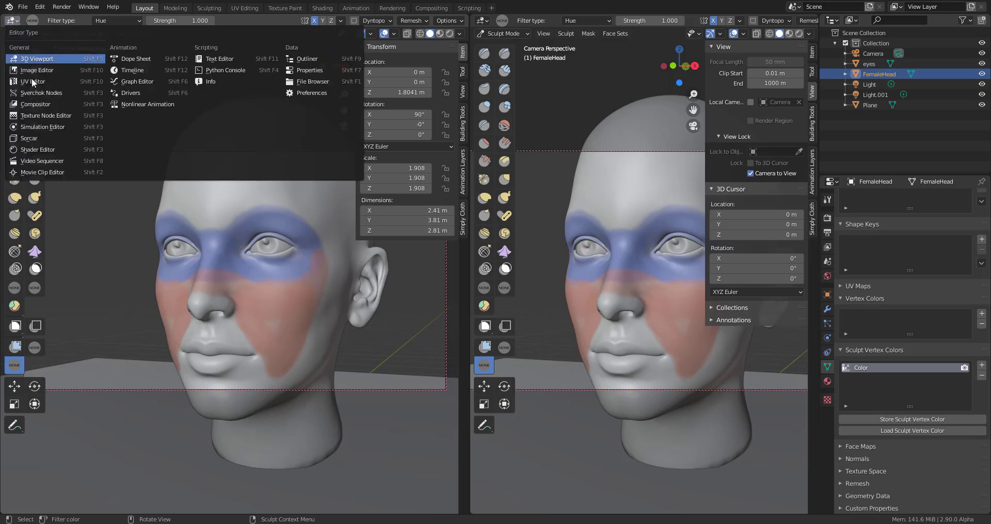
left_click(54, 149)
- Add a Vertex Color node beside the input side of the Principled BSDF node in the head's material
middle_click_drag(221, 313, 346, 287)
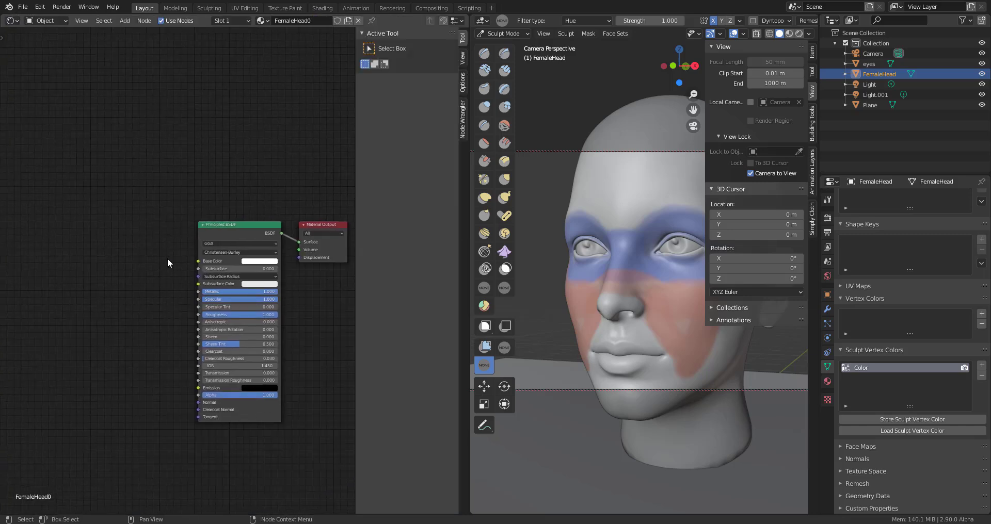
scroll(105, 231, "up", 5)
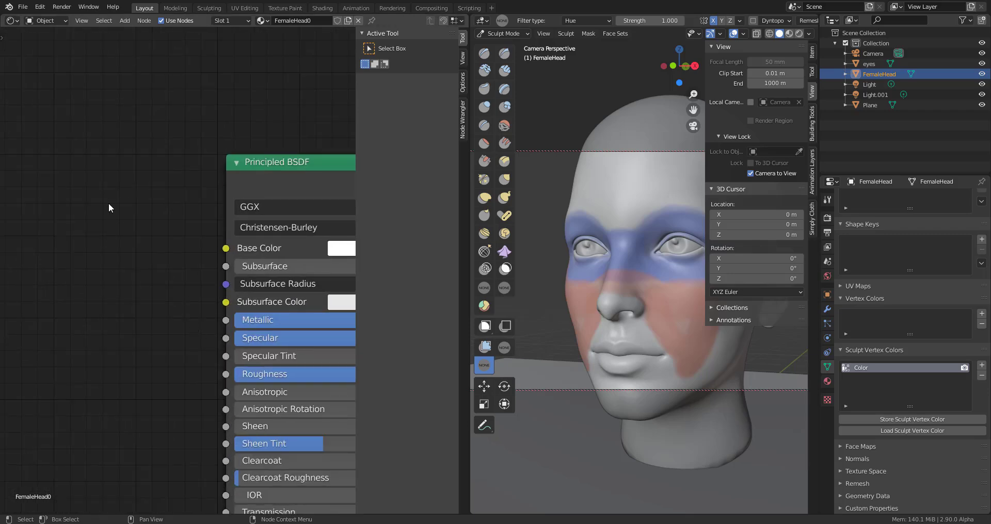
key("shift+a")
left_click(110, 208)
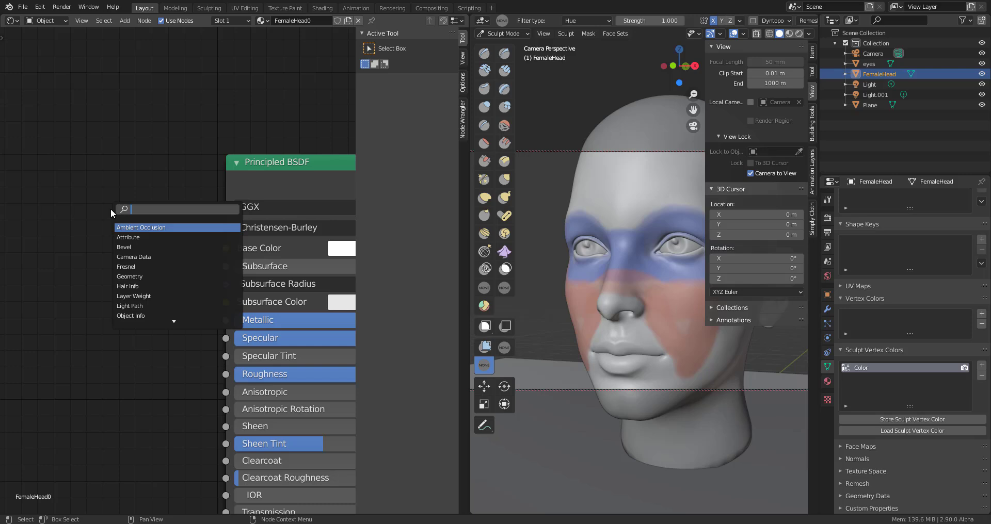
type("colo")
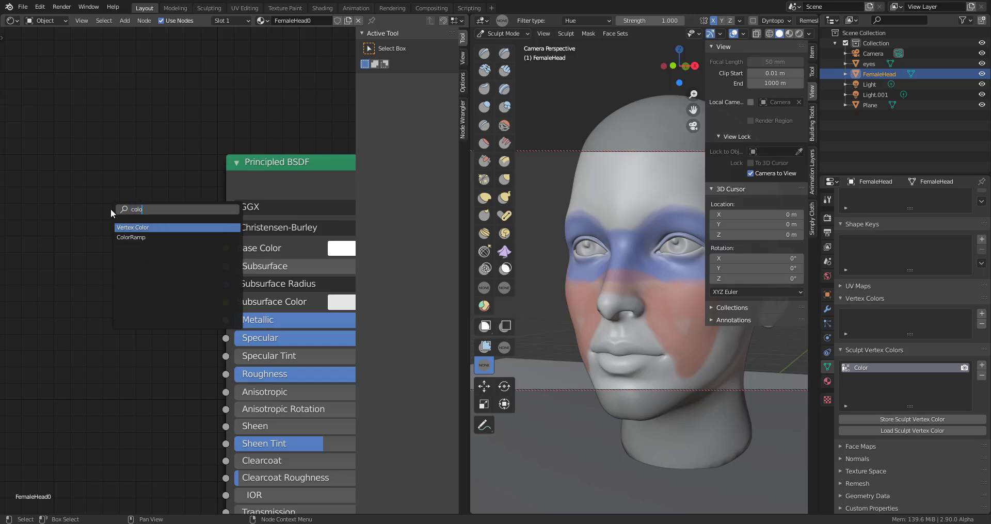
key("Return")
left_click(31, 189)
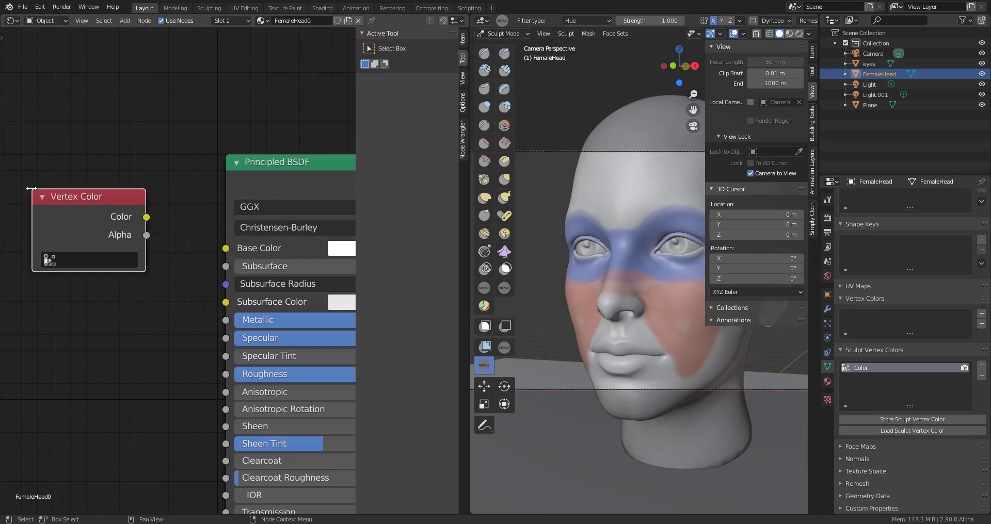
- Set the Vertex Color node to the Color layer and connect its Color output to the Principled BSDF's Base Color
left_click(52, 260)
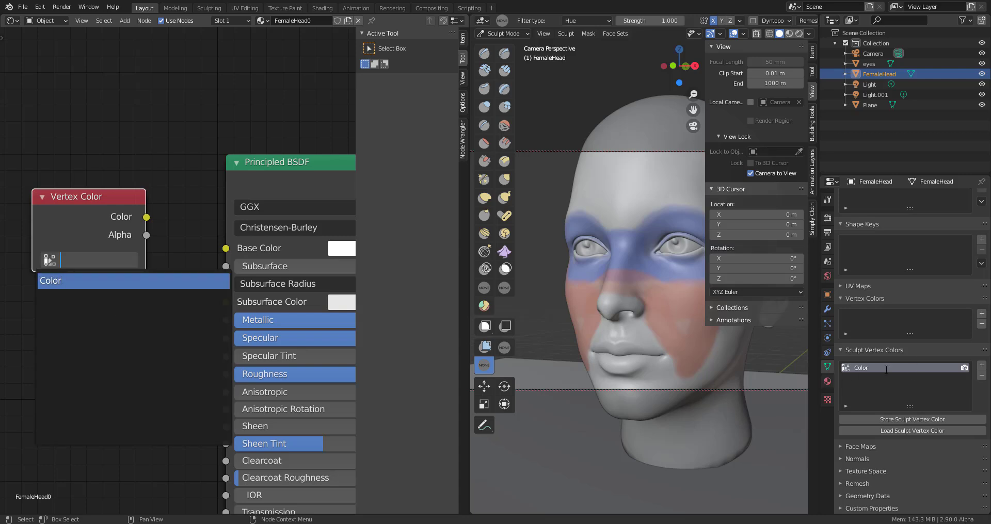
left_click(82, 283)
left_click_drag(146, 217, 238, 247)
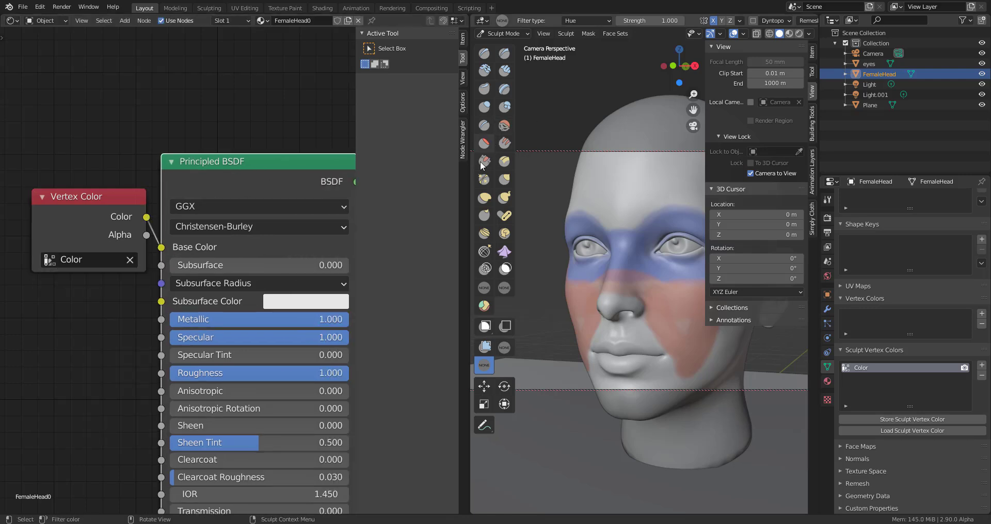
- Widen the 3D viewport beside the node editor and frame the whole head in it
left_click_drag(470, 175, 241, 175)
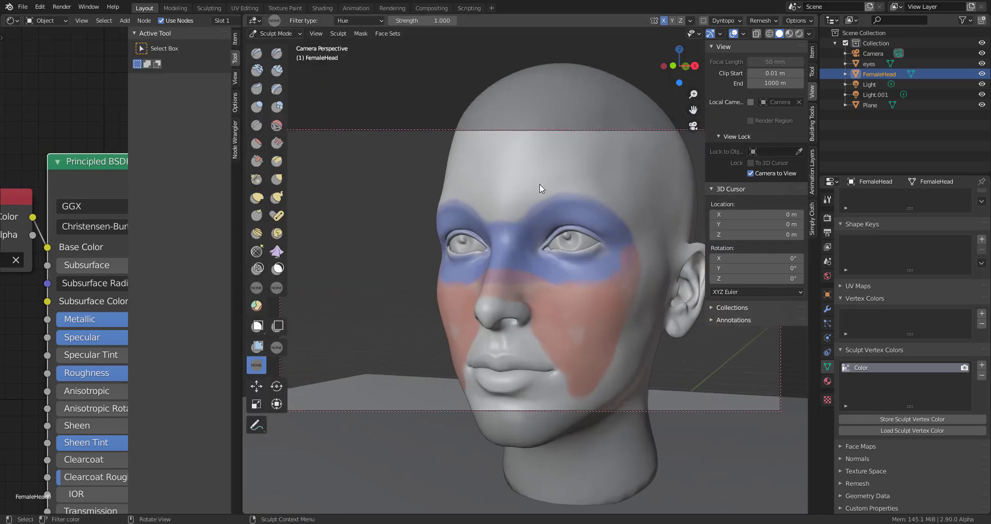
scroll(540, 189, "down", 3)
middle_click_drag(542, 217, 521, 216)
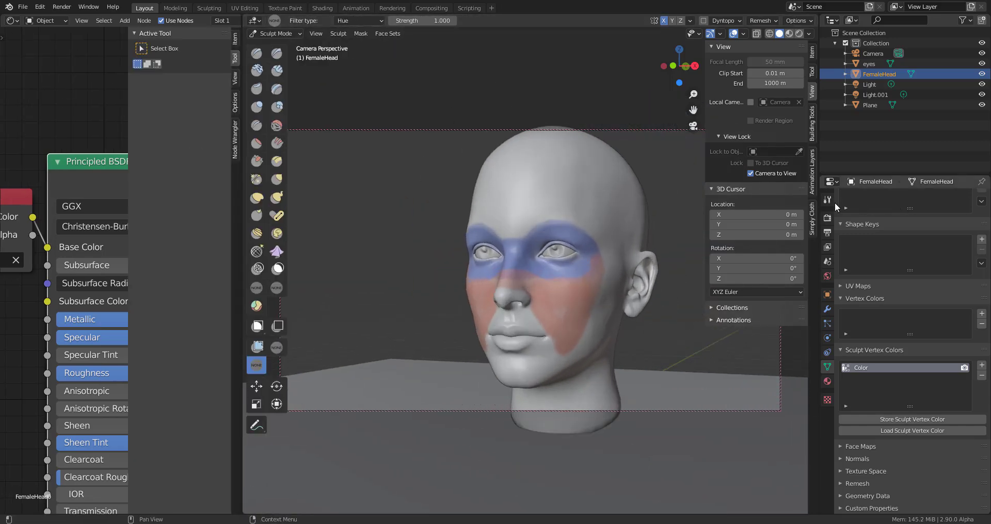
- Set the render engine to Eevee and display the 3D viewport in rendered shading
left_click(828, 217)
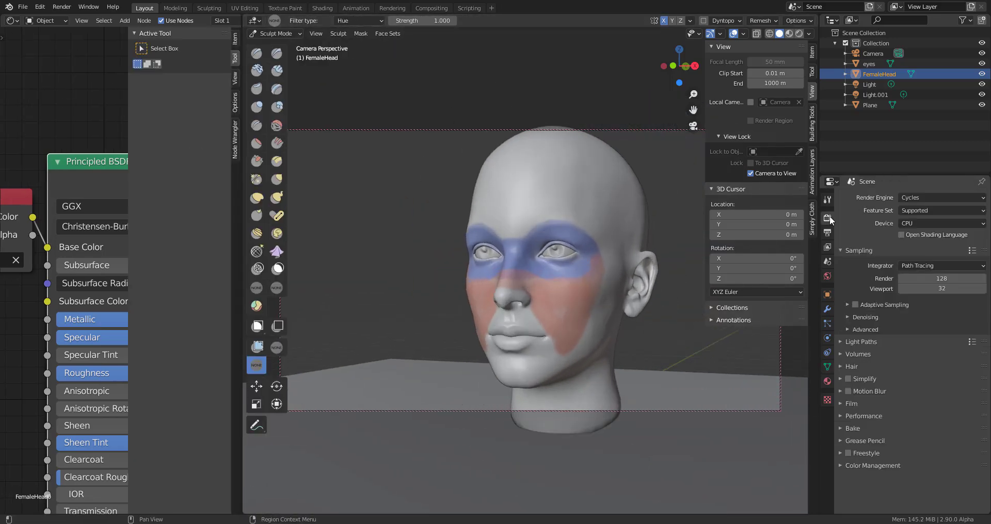
left_click(936, 197)
left_click(924, 209)
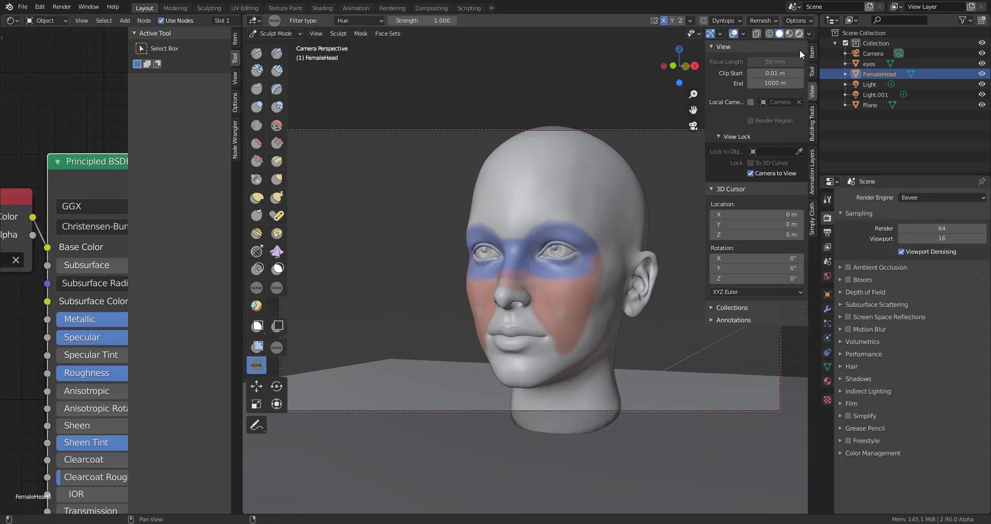
left_click(799, 34)
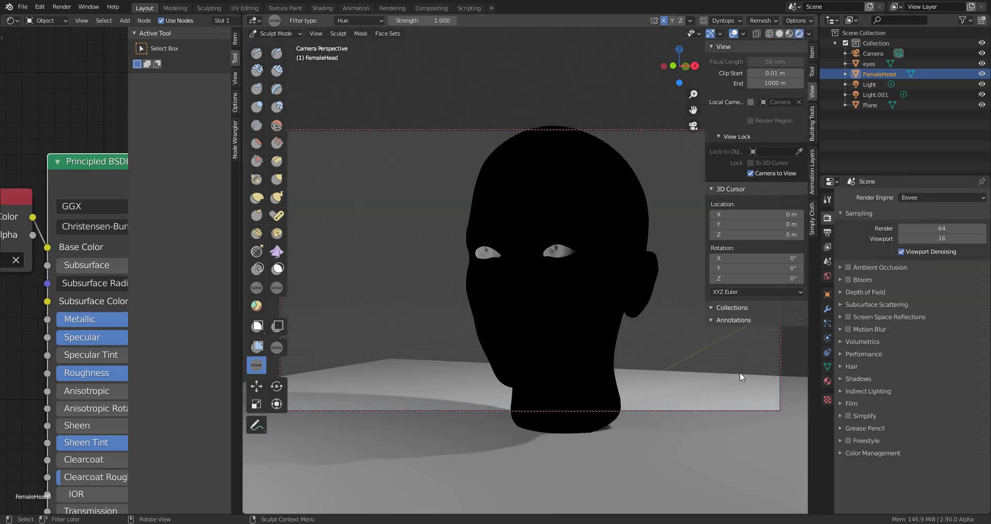
- Change the render engine to Cycles and view the rendered head's painted face closer from the front
left_click(957, 198)
left_click(927, 231)
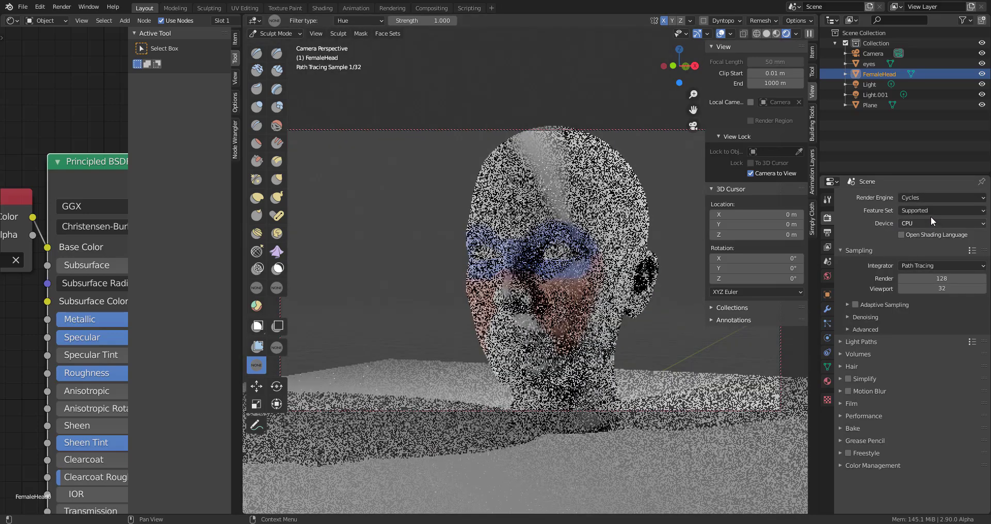
mouse_move(594, 317)
middle_mouse_down()
mouse_move(581, 309)
mouse_move(620, 311)
middle_mouse_up()
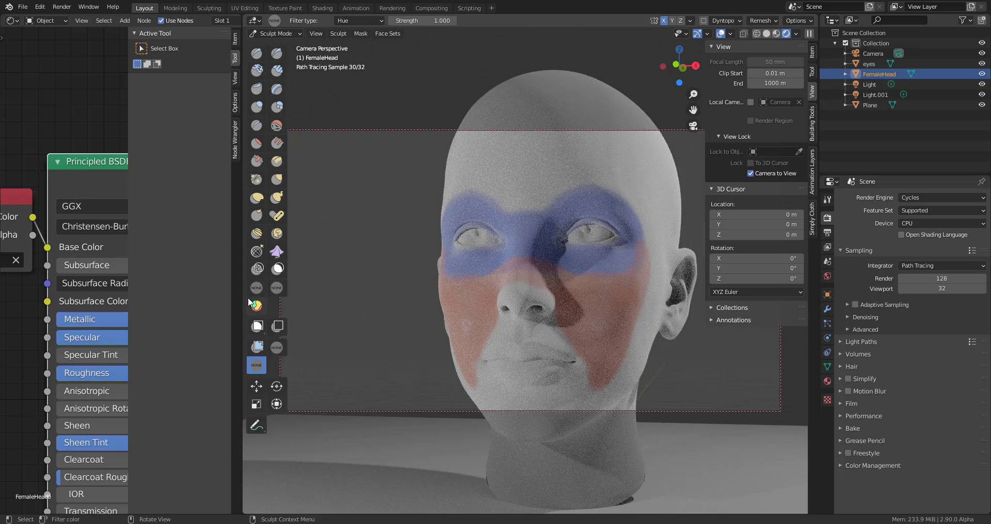
- Give the node editor more width and return the 3D viewport to solid shading
left_click_drag(241, 287, 355, 283)
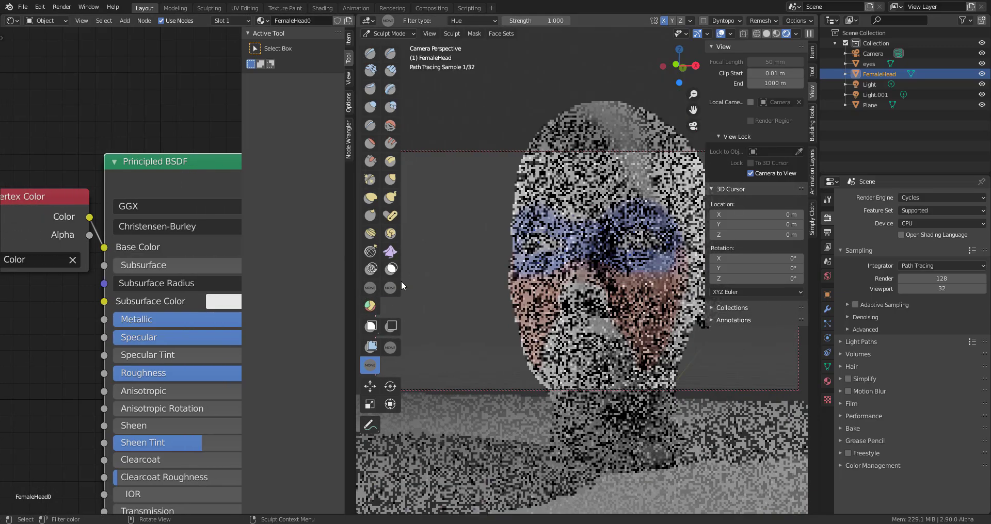
scroll(602, 218, "down", 2)
scroll(602, 219, "up", 2)
scroll(601, 218, "down", 3)
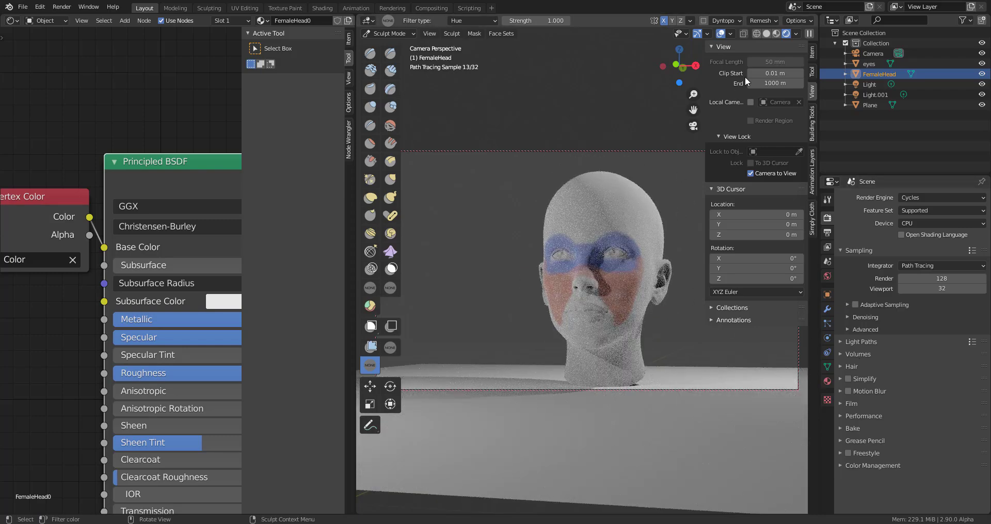
left_click(767, 33)
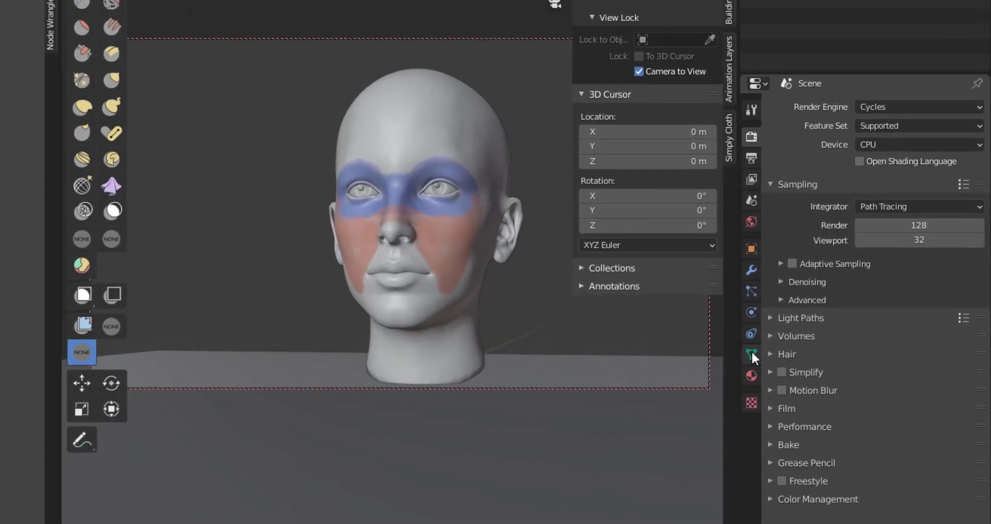
- Add a second sculpt vertex color layer to the head and make it the active render layer
left_click(751, 355)
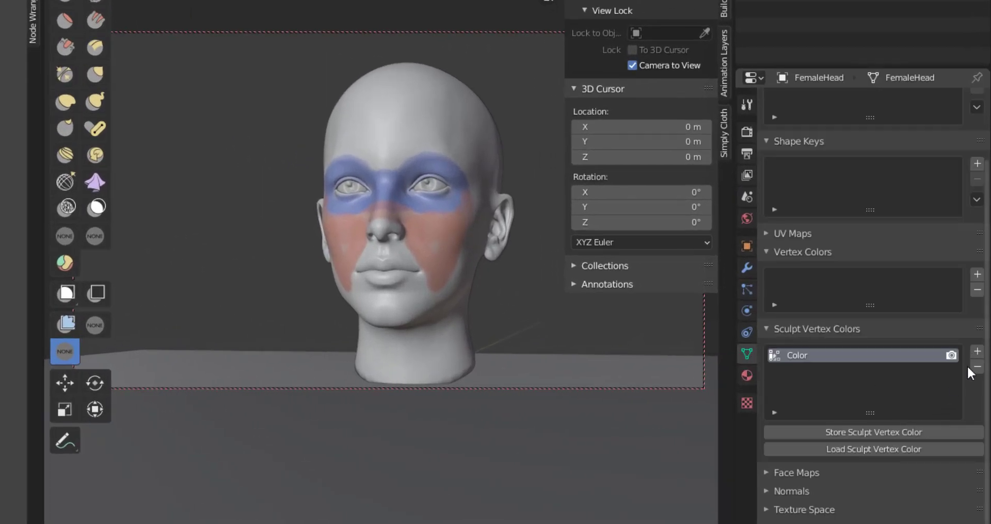
left_click(977, 353)
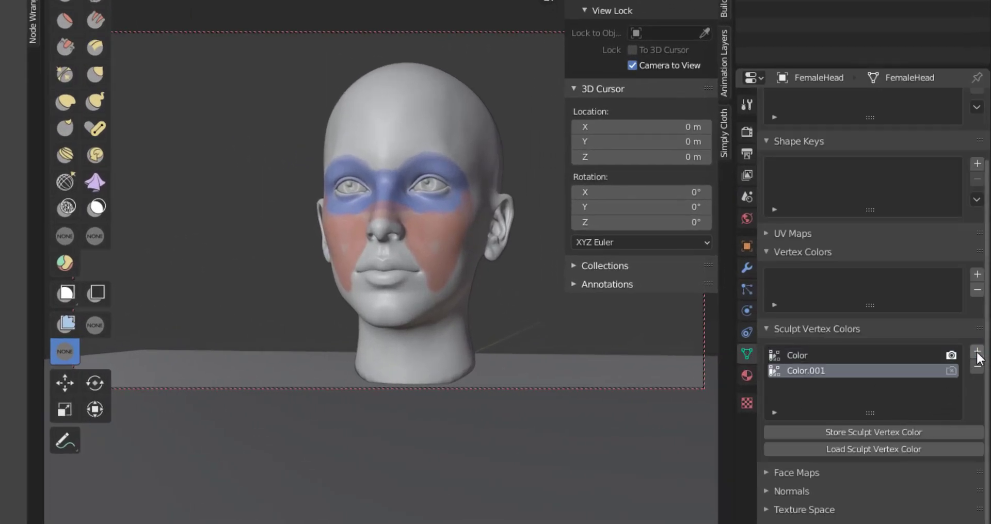
left_click(951, 371)
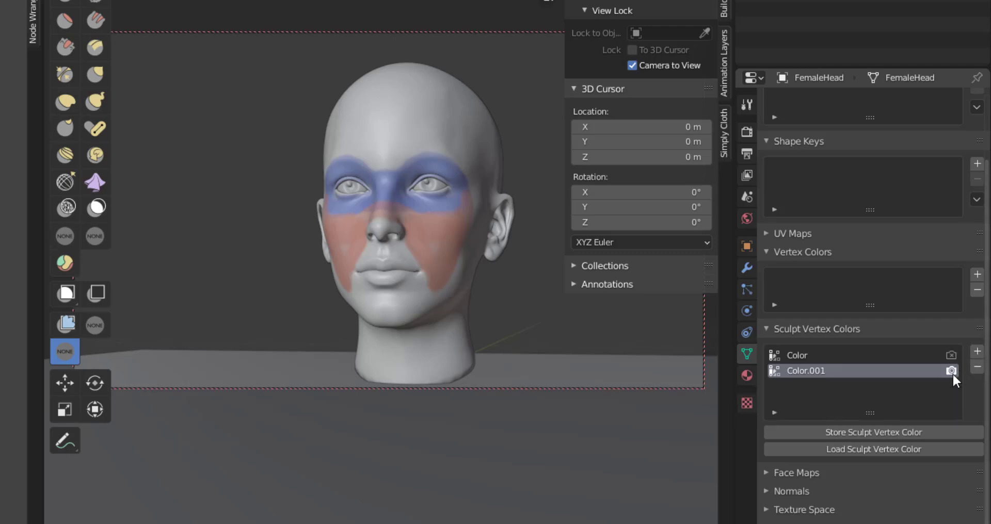
- With the Paint brush colour set to red, paint the forehead, nose, mouth surroundings and chin on the Color.001 layer, leaving the lips unpainted
scroll(445, 153, "up", 5)
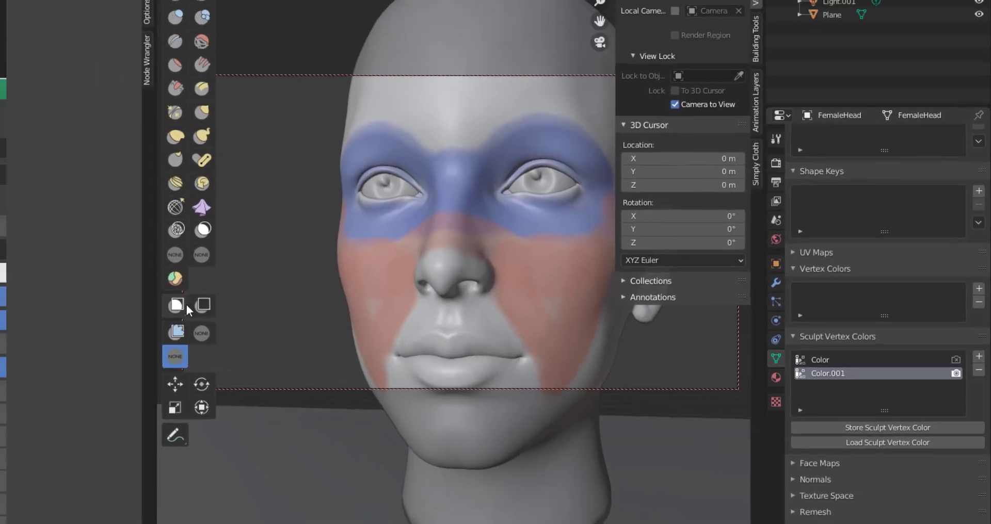
left_click(64, 235)
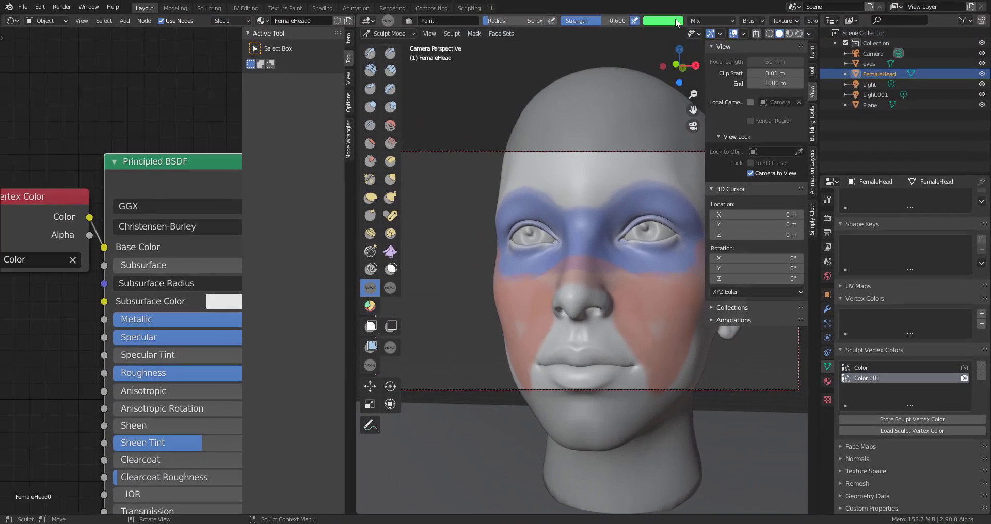
left_click(665, 20)
left_click_drag(700, 57, 691, 99)
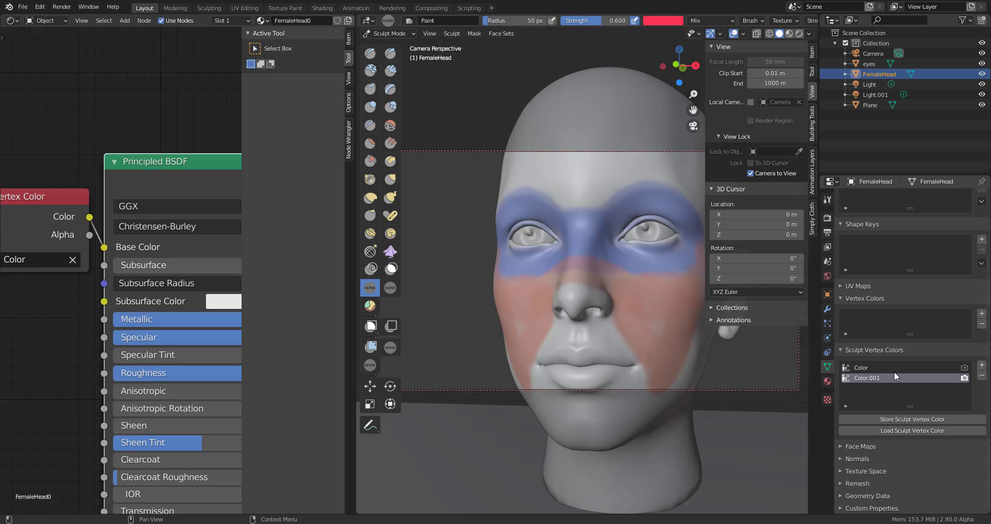
mouse_move(595, 227)
left_mouse_down()
mouse_move(627, 164)
mouse_move(599, 194)
mouse_move(624, 177)
mouse_move(684, 172)
mouse_move(637, 179)
mouse_move(651, 172)
mouse_move(595, 222)
mouse_move(575, 296)
mouse_move(576, 312)
mouse_move(599, 331)
mouse_move(579, 334)
mouse_move(599, 328)
mouse_move(630, 344)
mouse_move(604, 275)
mouse_move(615, 287)
mouse_move(616, 301)
mouse_move(600, 300)
mouse_move(608, 317)
mouse_move(633, 332)
mouse_move(658, 378)
mouse_move(574, 412)
mouse_move(623, 410)
mouse_move(687, 374)
left_mouse_up()
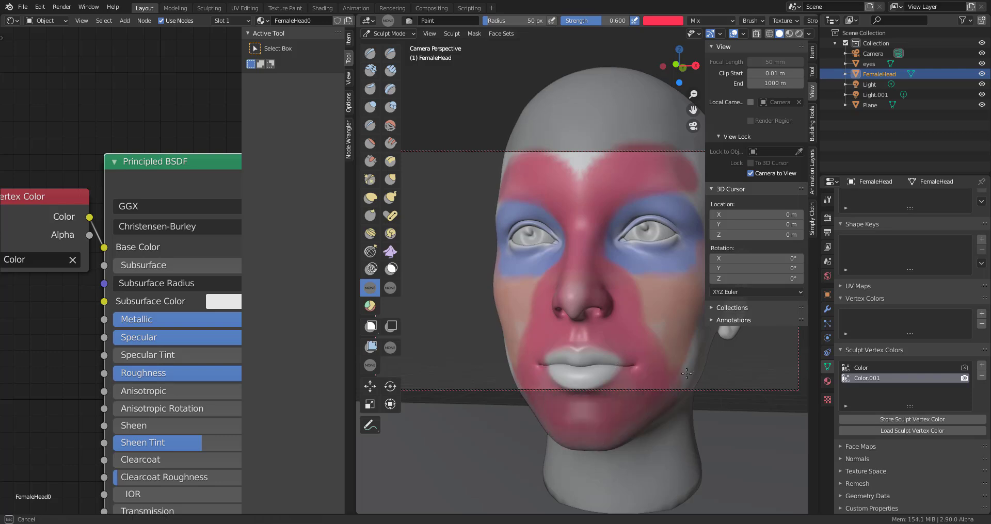
left_click_drag(639, 415, 680, 347)
mouse_move(643, 333)
middle_mouse_down()
mouse_move(620, 330)
mouse_move(654, 332)
middle_mouse_up()
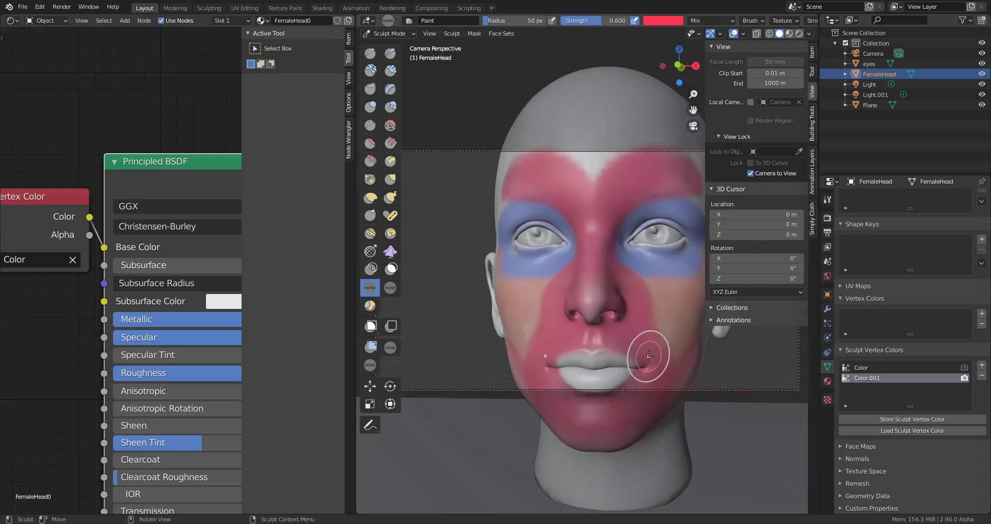
- Display the 3D viewport in rendered shading and set the Vertex Color node to the Color.001 layer
middle_click_drag(18, 306, 94, 298)
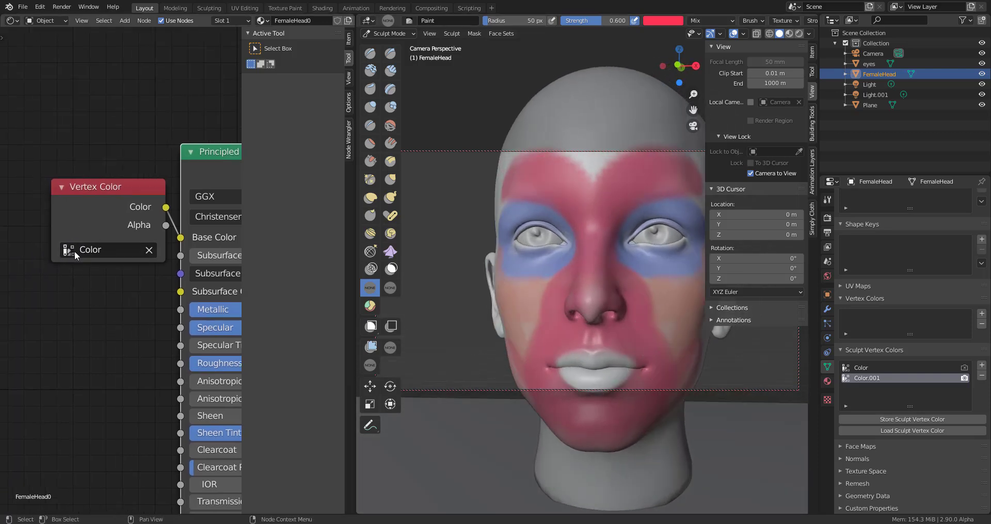
left_click(799, 33)
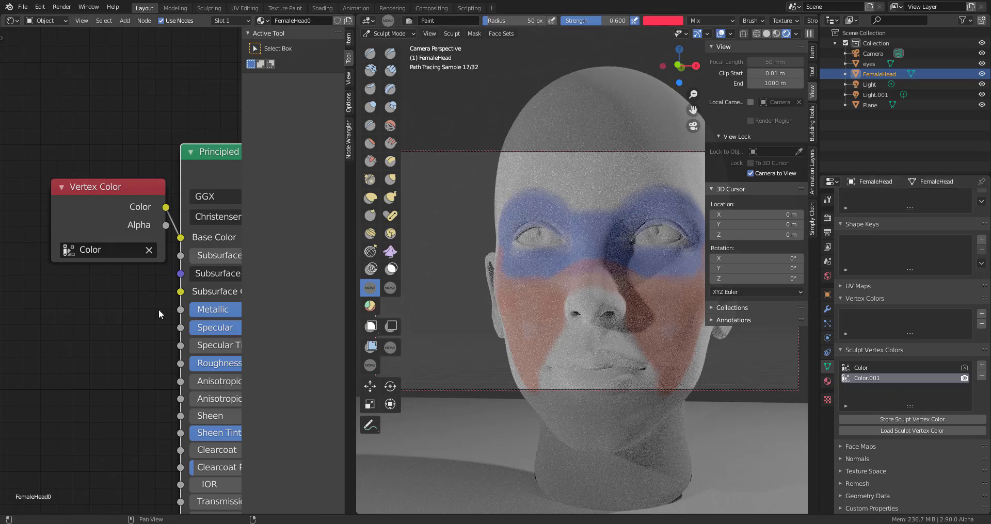
left_click(86, 250)
left_click(91, 288)
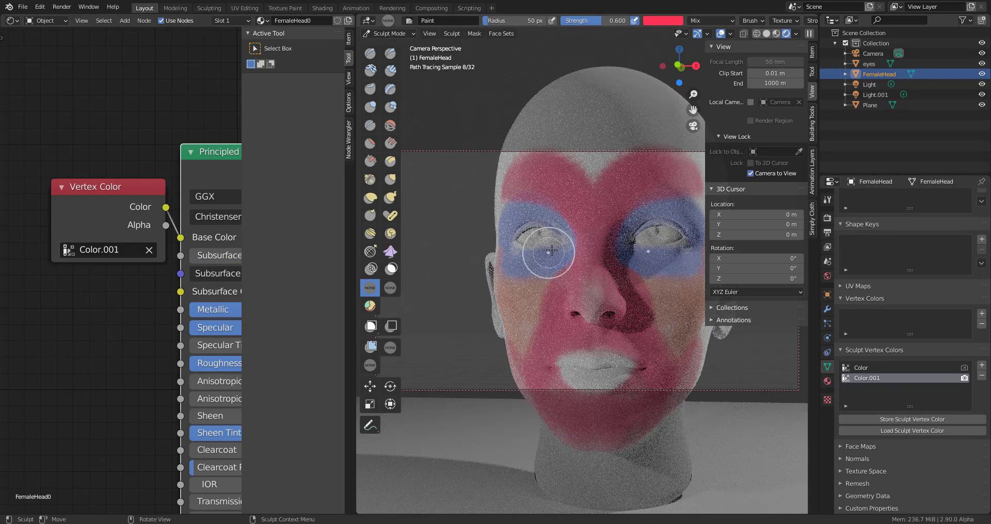
- Select the Color layer in the head's sculpt vertex colors and set the Vertex Color node to Color
left_click(869, 369)
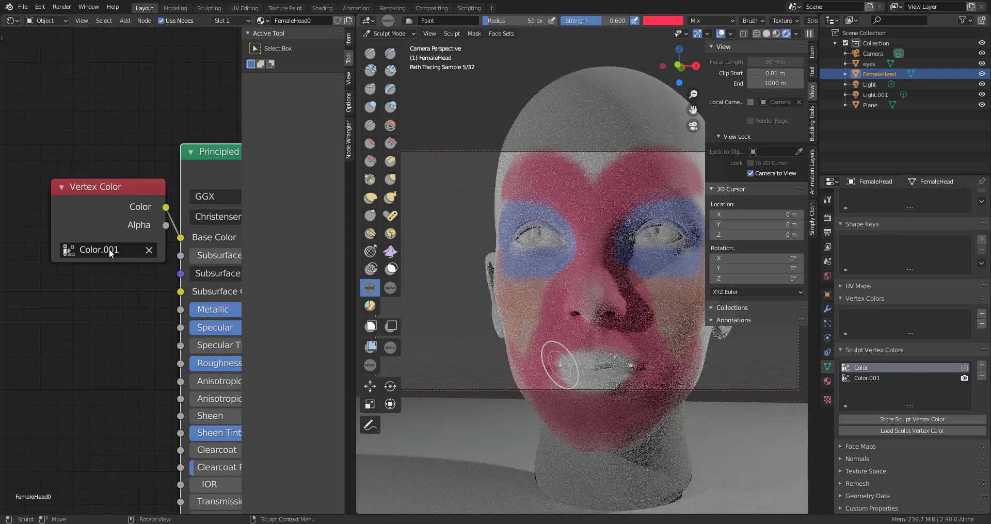
left_click(70, 252)
left_click(83, 268)
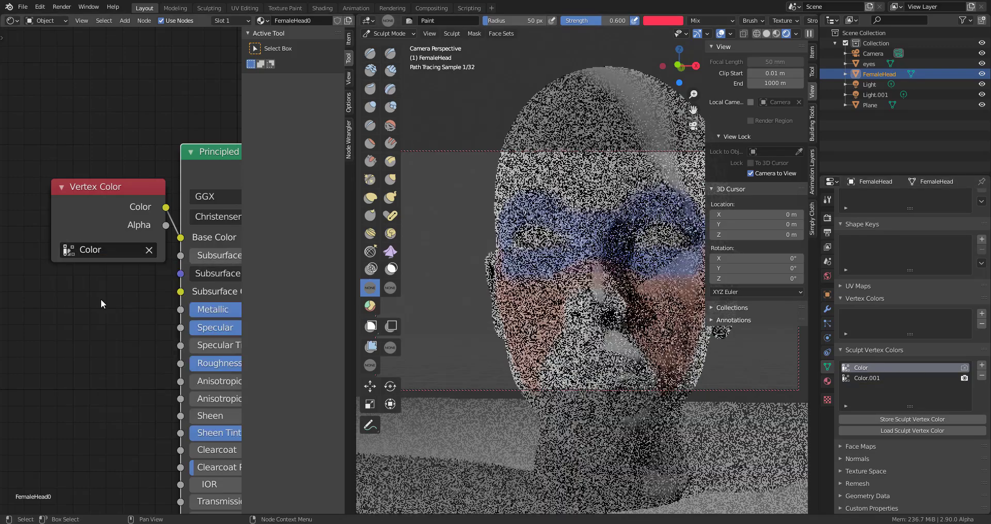
- Make the Color layer the active render layer and return the 3D viewport to solid shading
left_click(964, 368)
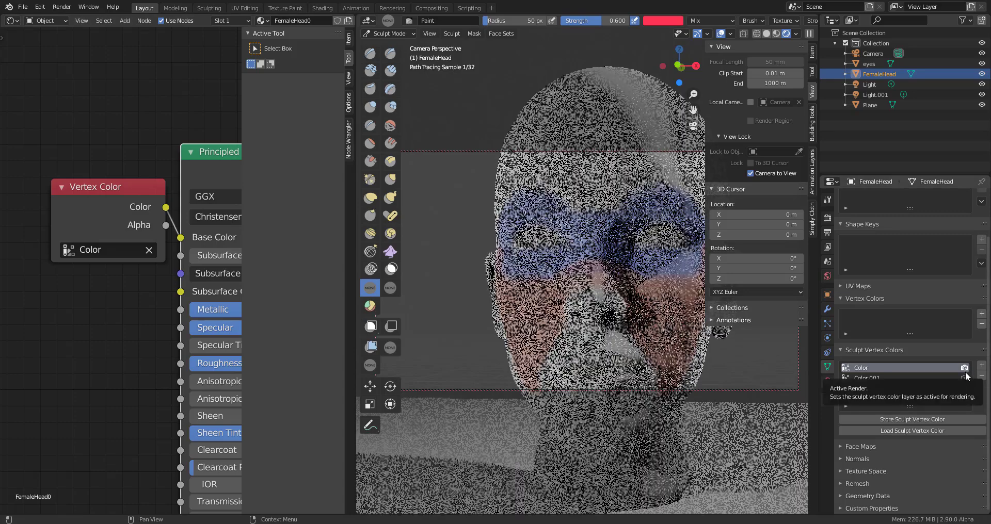
left_click(765, 34)
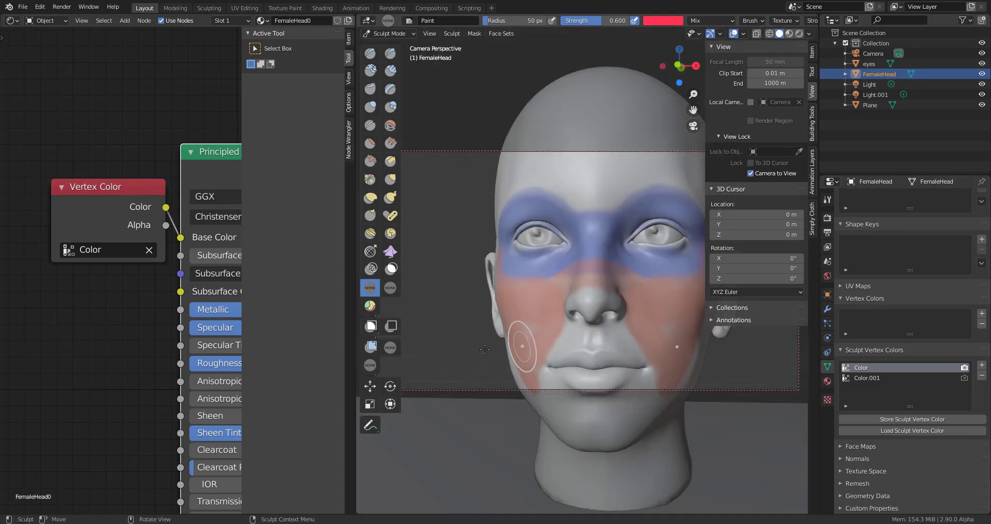
- Shift the hue of the Color layer with the Color Filter at strength 1.000 and display the head in rendered shading
left_click(371, 364)
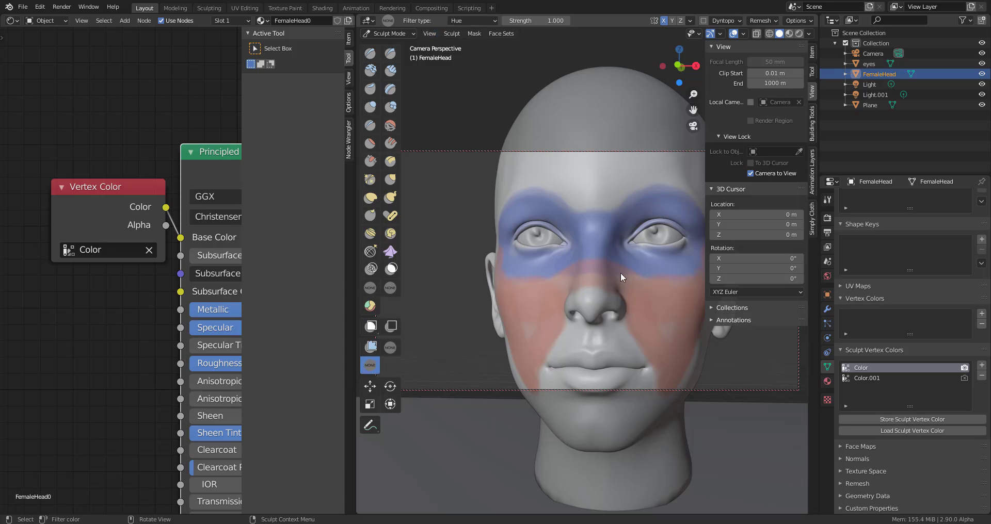
left_click_drag(621, 272, 508, 320)
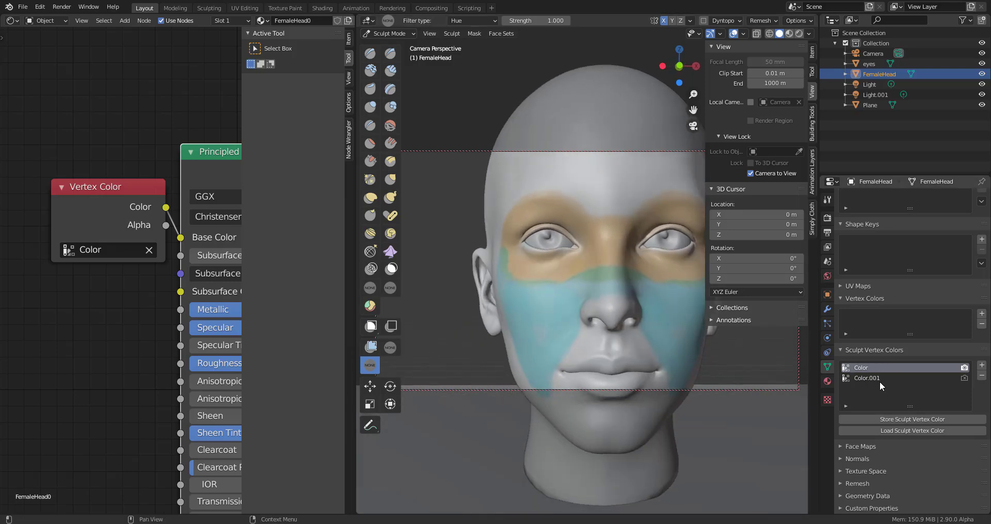
left_click_drag(122, 206, 91, 222)
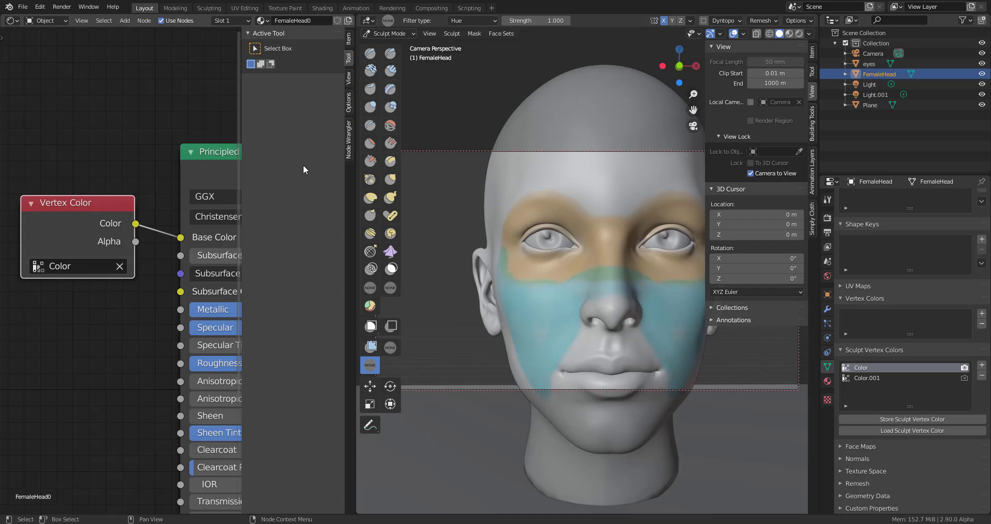
left_click(798, 33)
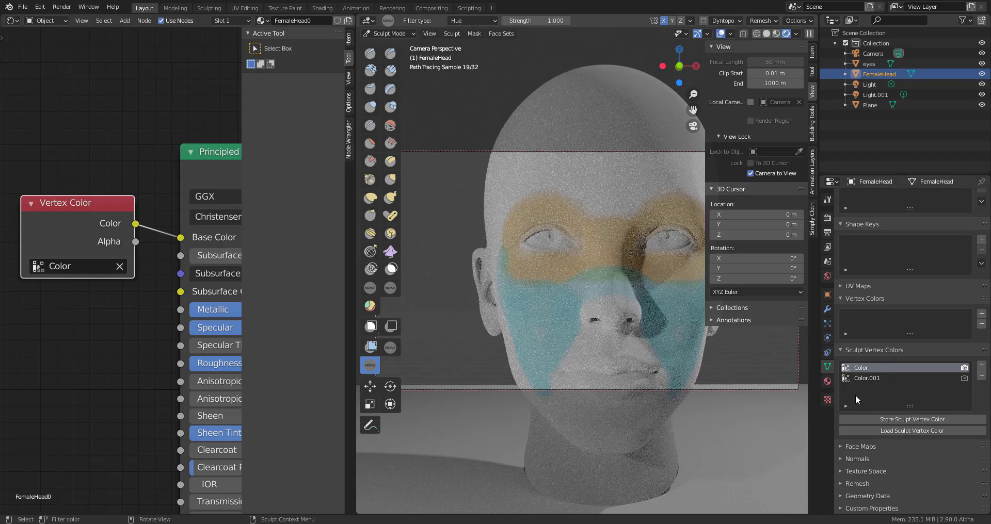
- Make Color.001 the selected and active render layer in the sculpt vertex colors and set the Vertex Color node to Color.001
left_click(964, 379)
left_click(876, 378)
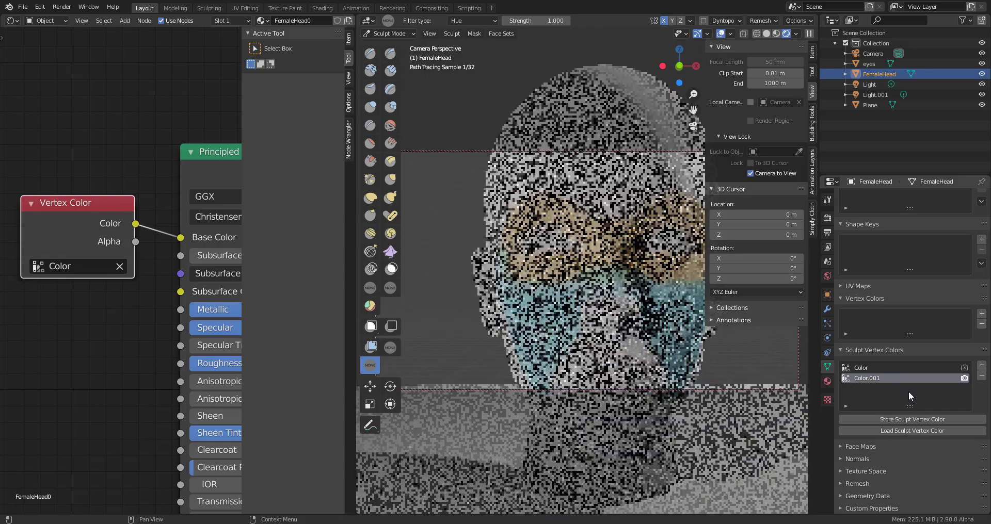
left_click(38, 265)
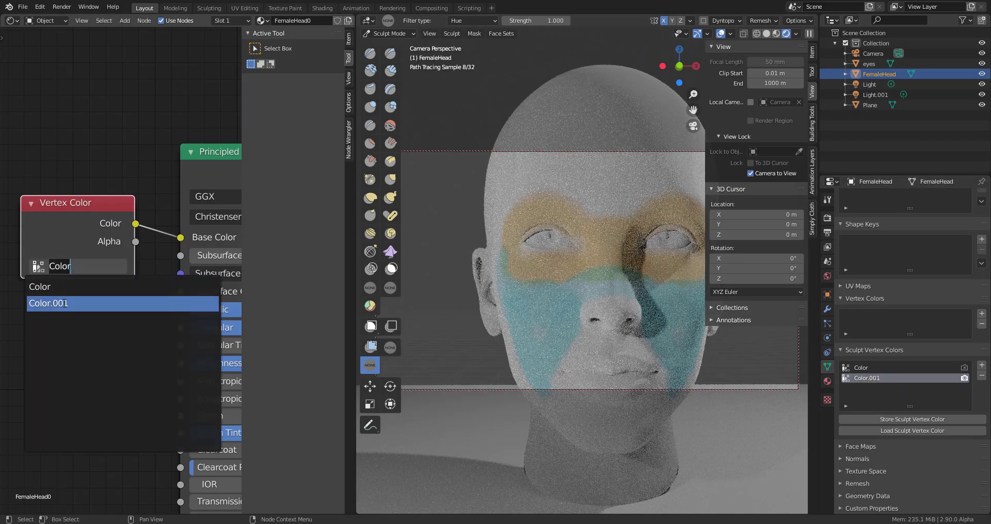
left_click(47, 336)
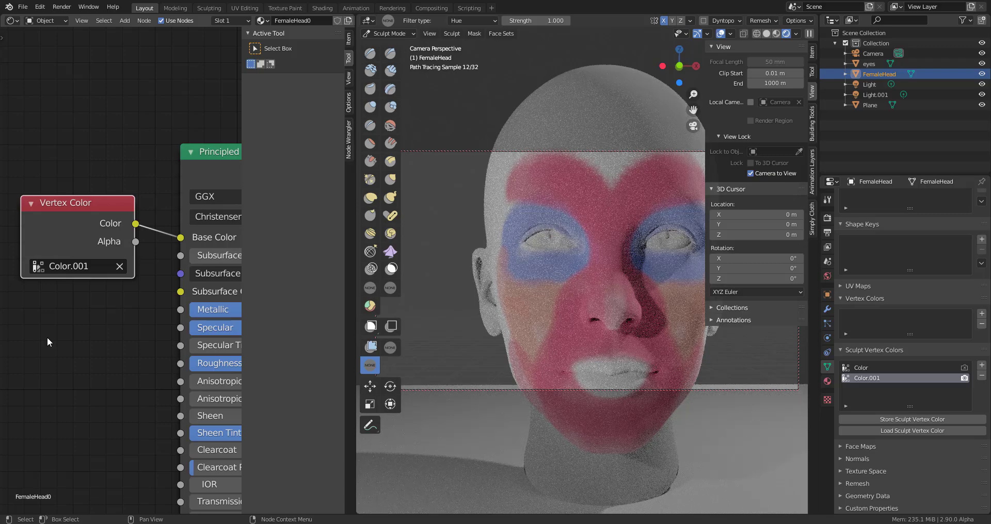
- Enlarge the 3D viewport and examine the rendered face paint on the head from several angles and distances
mouse_move(584, 267)
middle_mouse_down()
mouse_move(588, 286)
mouse_move(549, 280)
mouse_move(559, 283)
middle_mouse_up()
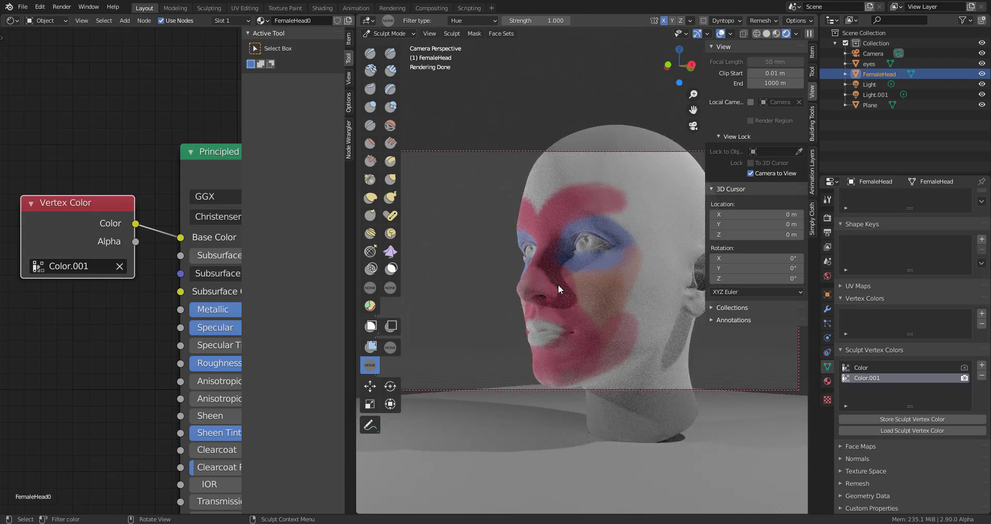
left_click_drag(355, 305, 103, 305)
scroll(432, 303, "down", 3)
middle_click_drag(432, 302, 457, 289)
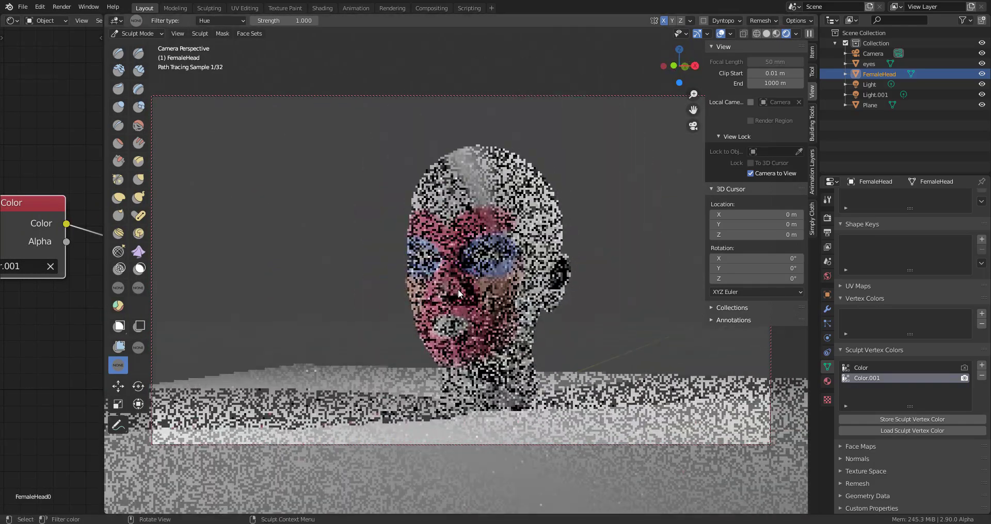
scroll(460, 287, "up", 4)
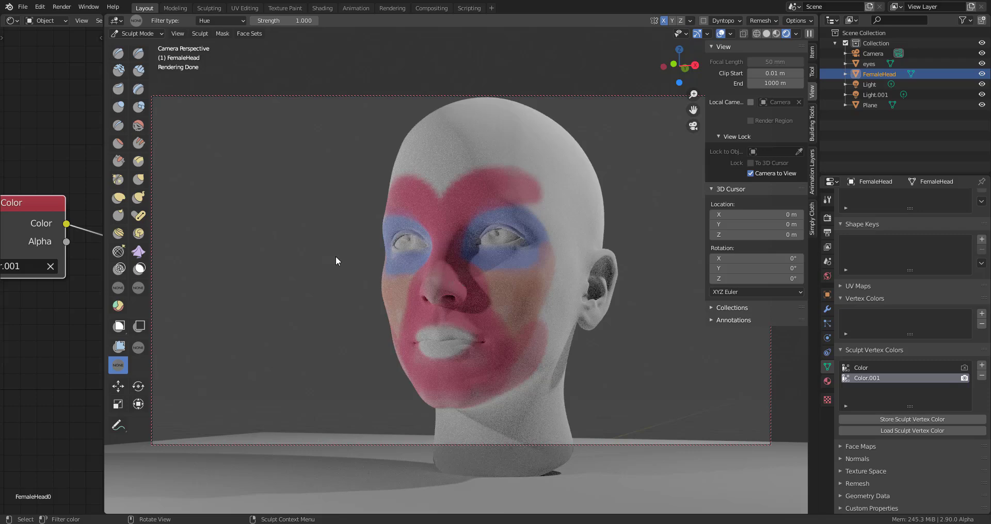
- Widen the node editor again and move the Vertex Color node upward in the node tree
left_click_drag(102, 325, 380, 315)
left_click_drag(76, 205, 61, 139)
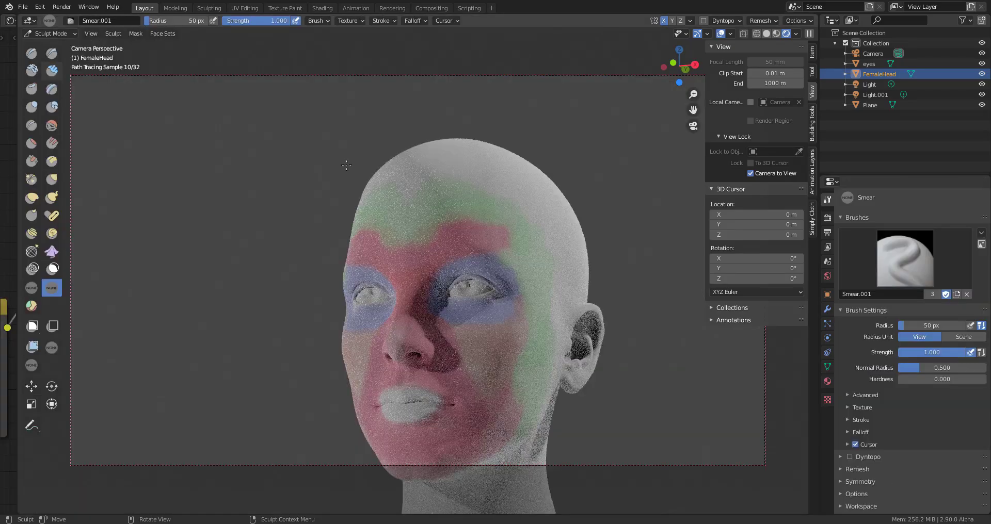
- Undo the last change made to the painted head
middle_click_drag(465, 258, 526, 258)
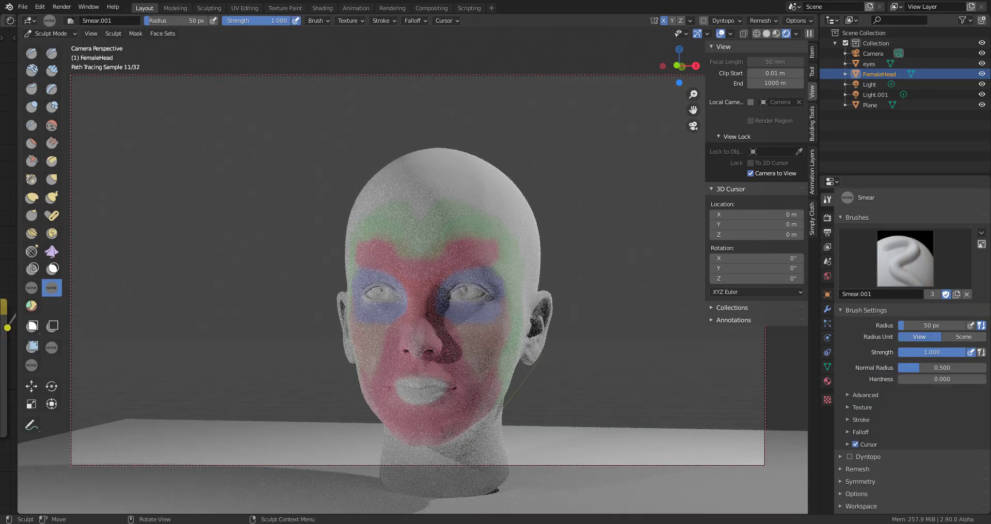
key("ctrl+z")
mouse_move(485, 299)
middle_mouse_down()
mouse_move(505, 298)
mouse_move(491, 338)
mouse_move(601, 266)
middle_mouse_up()
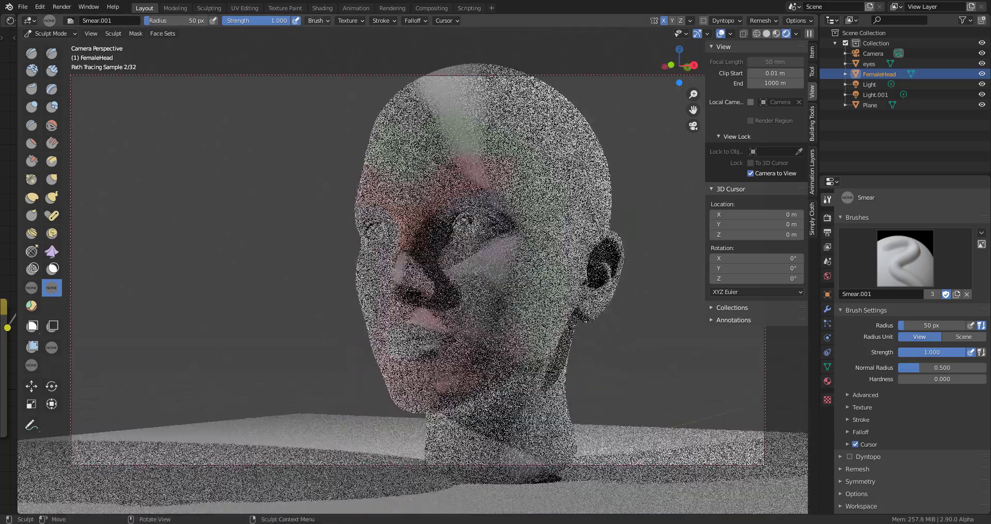
- Compare the painted head in solid and material preview shading and return the viewport to rendered shading
left_click(765, 33)
left_click(787, 33)
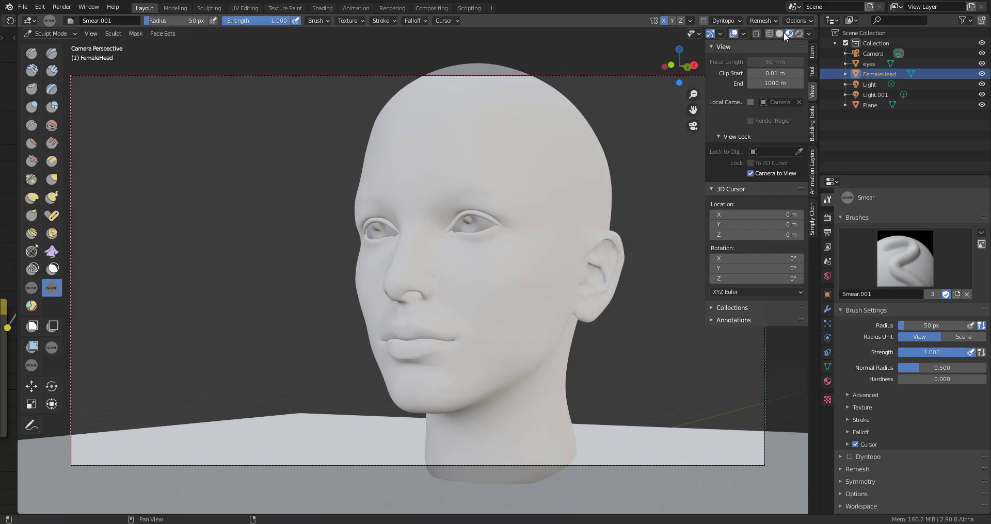
middle_click_drag(594, 207, 776, 35)
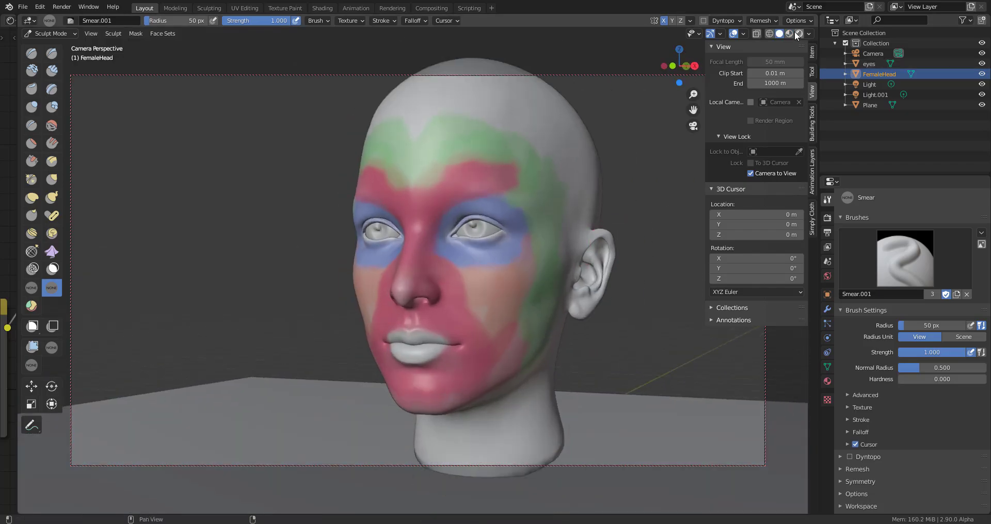
left_click(799, 33)
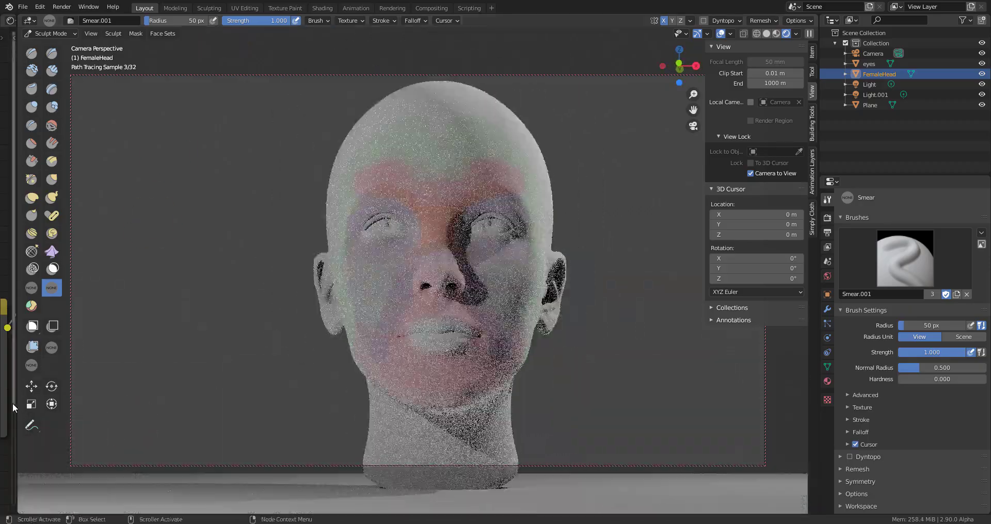
- Widen the node editor and reposition the Noise Texture and Mix nodes so the layer-mixing setup is laid out clearly
left_click_drag(16, 408, 447, 413)
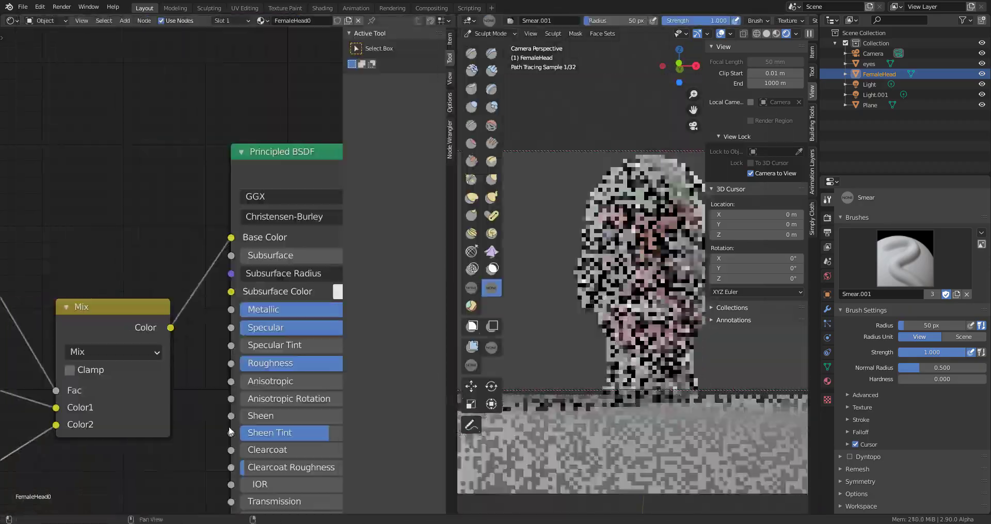
scroll(96, 319, "down", 3)
left_click_drag(88, 209, 78, 253)
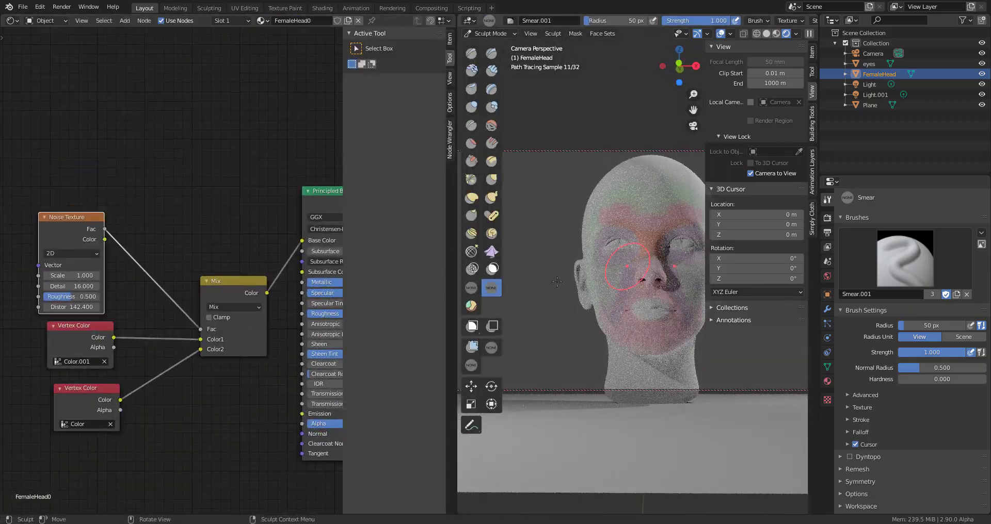
left_click_drag(457, 301, 384, 307)
left_click_drag(207, 325, 189, 247)
- Try the Overlay blend mode on the Mix node joining the two vertex color layers, and set it to Divide
left_click(185, 229)
left_click(188, 326)
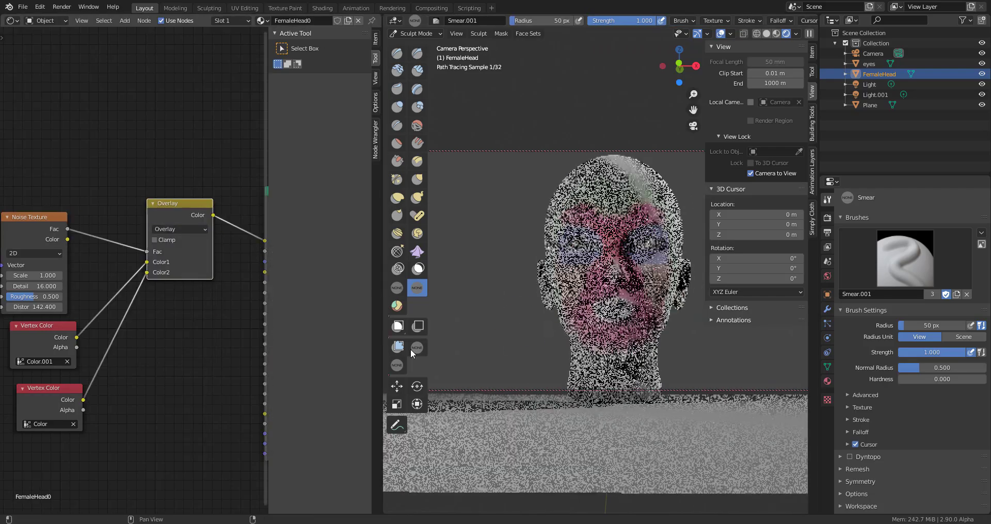
left_click_drag(385, 346, 290, 347)
left_click(133, 228)
left_click(130, 392)
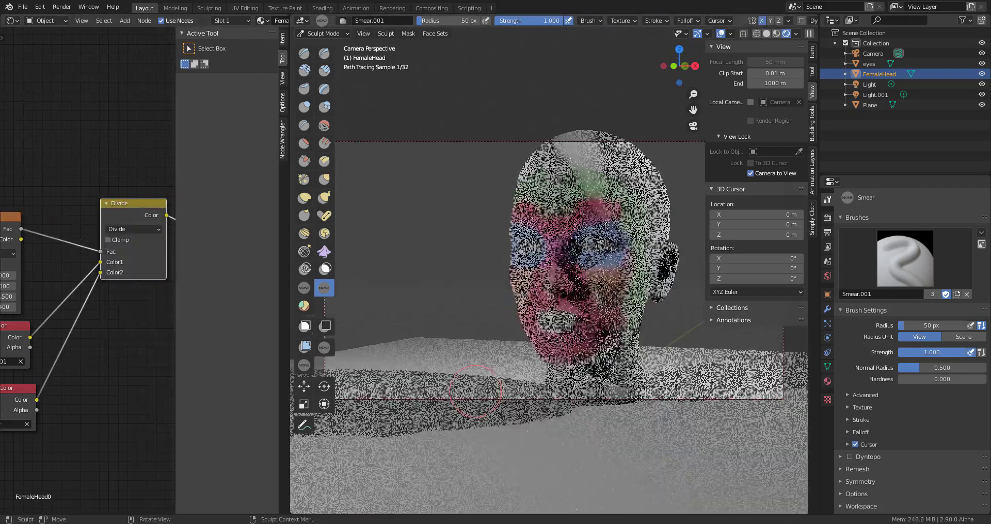
scroll(49, 275, "left", 5, "ctrl")
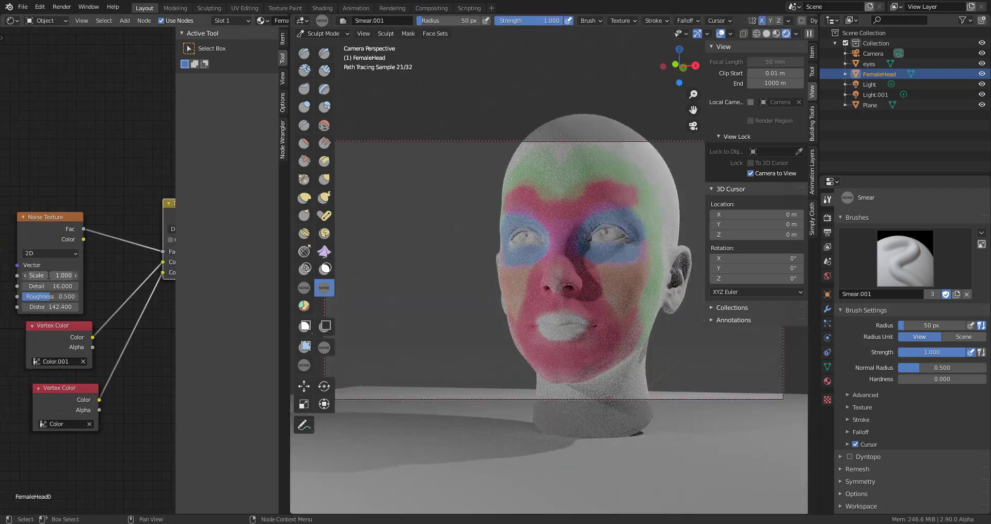